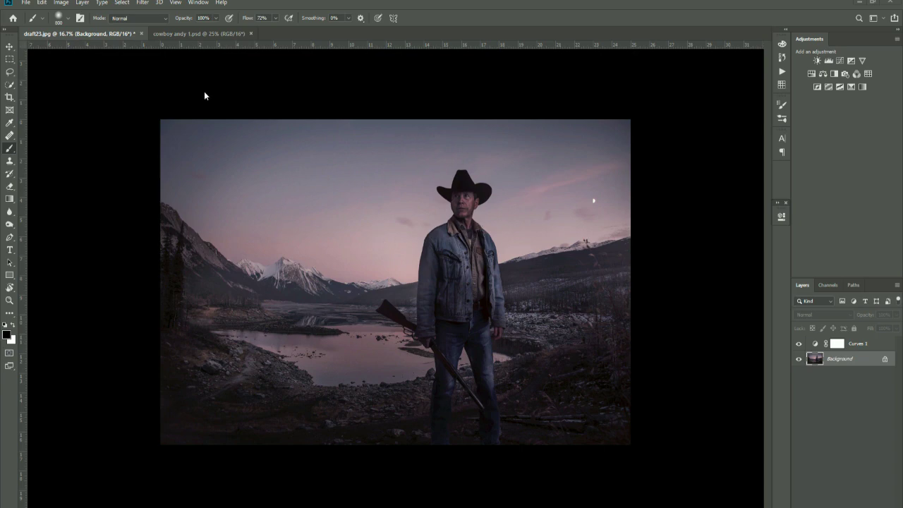
Step: Send the Background layer to the Luminar 4 filter and open its AI Augmented Sky tool
left_click(142, 3)
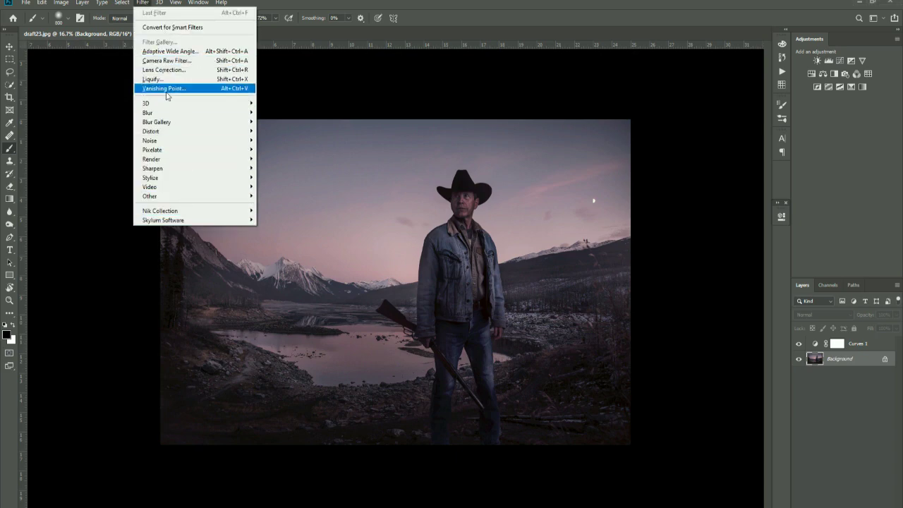
mouse_move(169, 222)
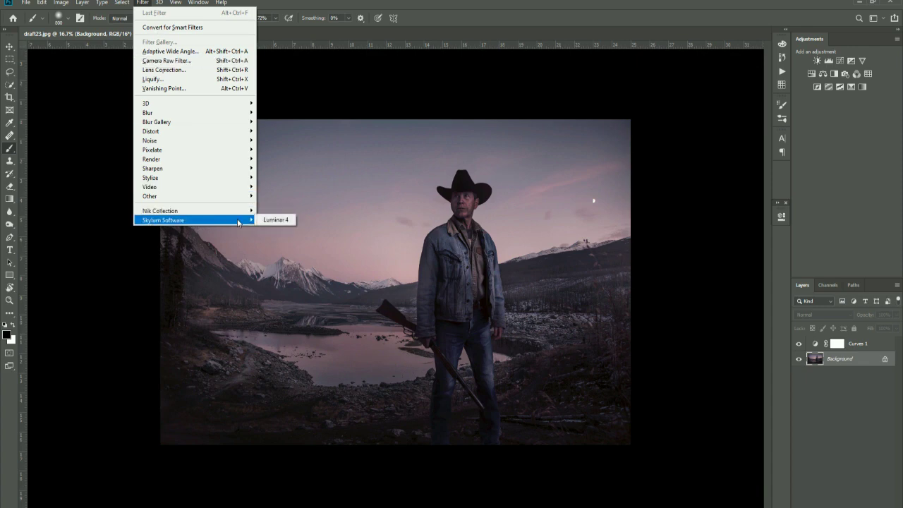
left_click(276, 221)
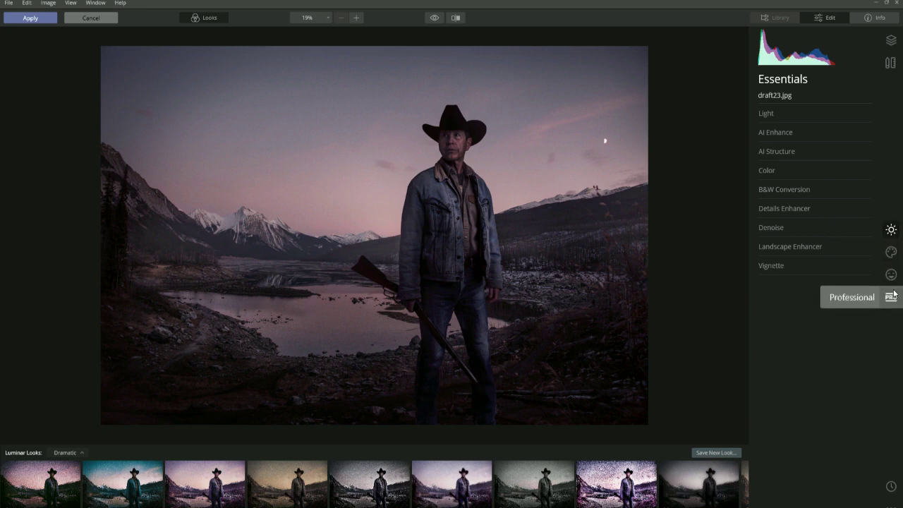
left_click(892, 253)
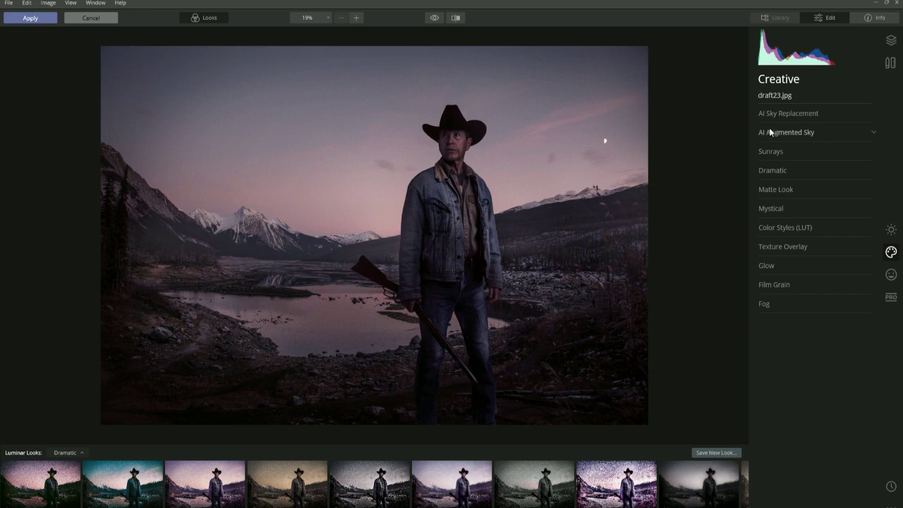
left_click(790, 132)
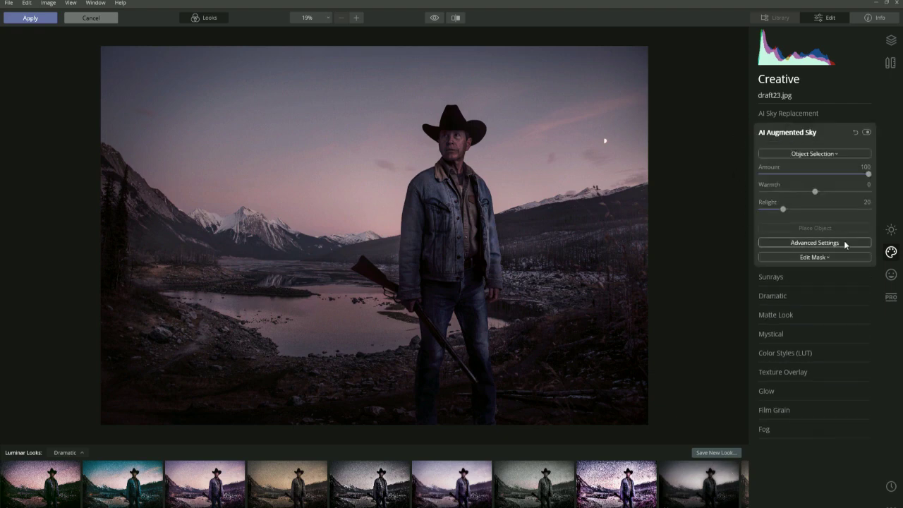
Step: Add the Aurora 1 object to the sky at Amount 100 and set its Relight to 7
left_click(831, 153)
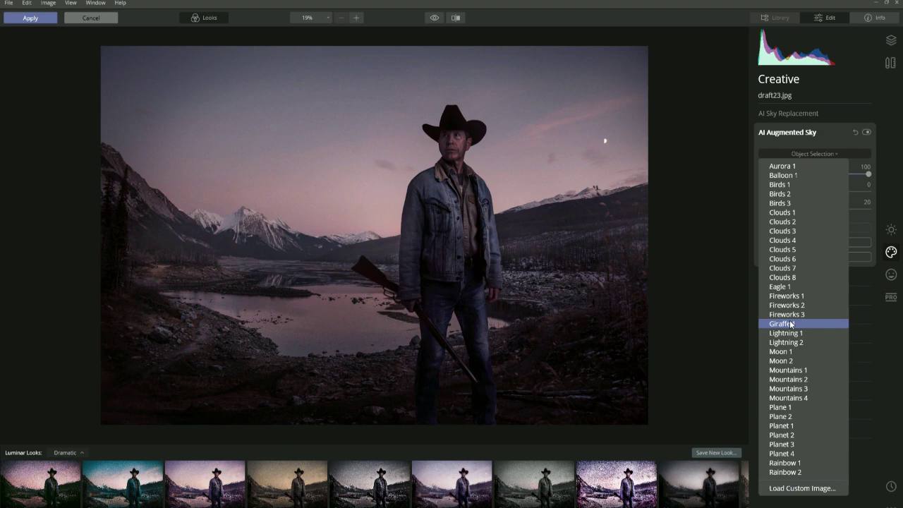
left_click(788, 167)
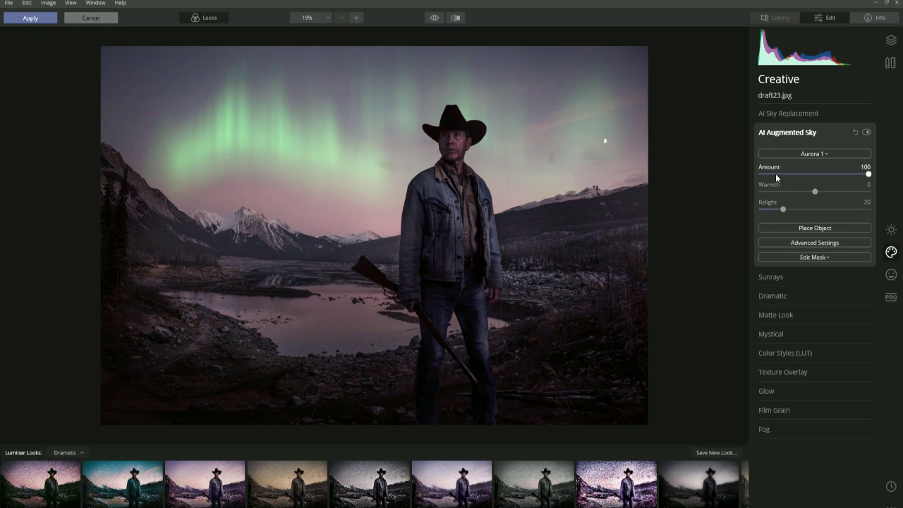
mouse_move(868, 178)
left_mouse_down()
mouse_move(763, 176)
mouse_move(874, 183)
mouse_move(825, 177)
mouse_move(871, 175)
left_mouse_up()
left_click_drag(784, 211, 815, 216)
mouse_move(771, 211)
left_mouse_down()
mouse_move(870, 212)
mouse_move(795, 211)
mouse_move(755, 227)
mouse_move(851, 218)
mouse_move(781, 227)
mouse_move(762, 207)
mouse_move(768, 224)
left_mouse_up()
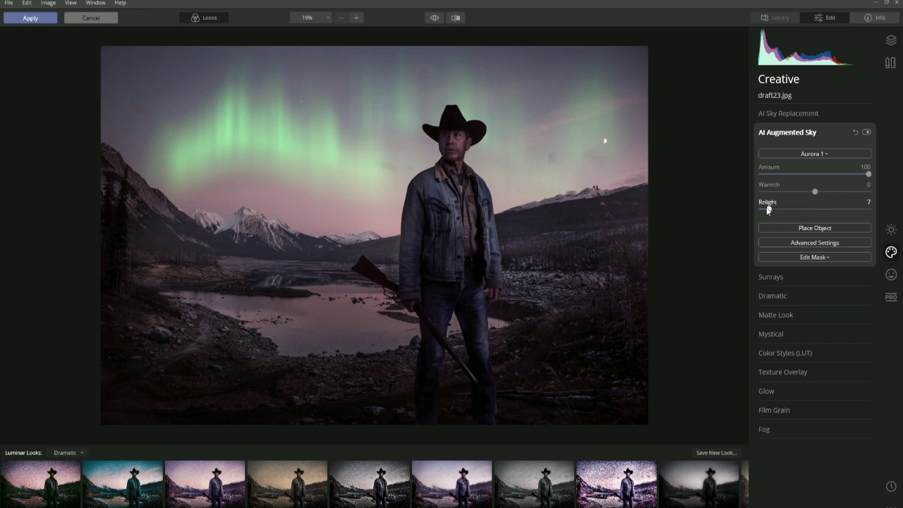
Step: Shrink and reposition the aurora object so it spans the sky from the left mountains to just short of the small moon
left_click(814, 228)
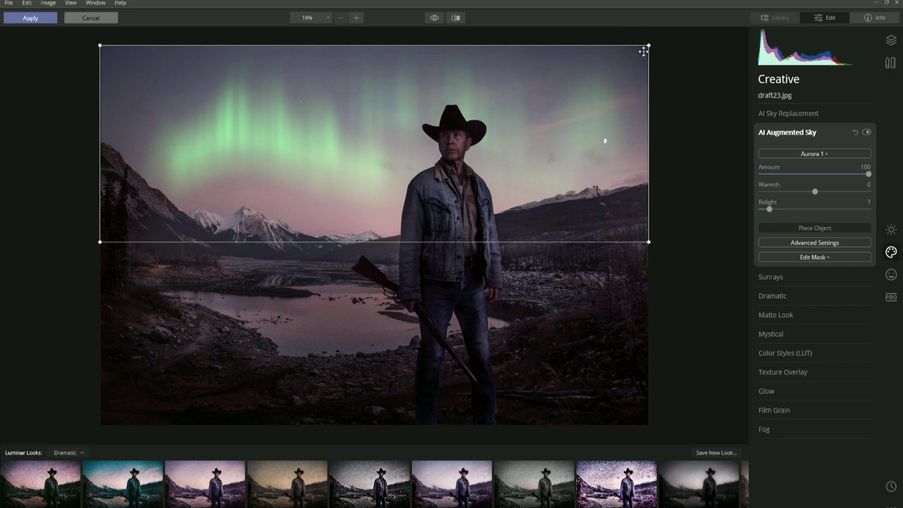
left_click_drag(650, 41, 628, 123)
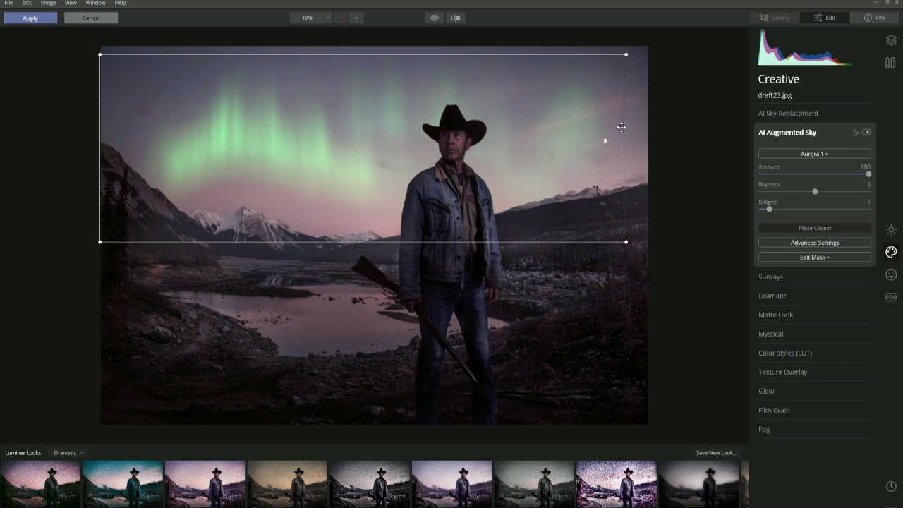
left_click_drag(627, 130, 553, 133)
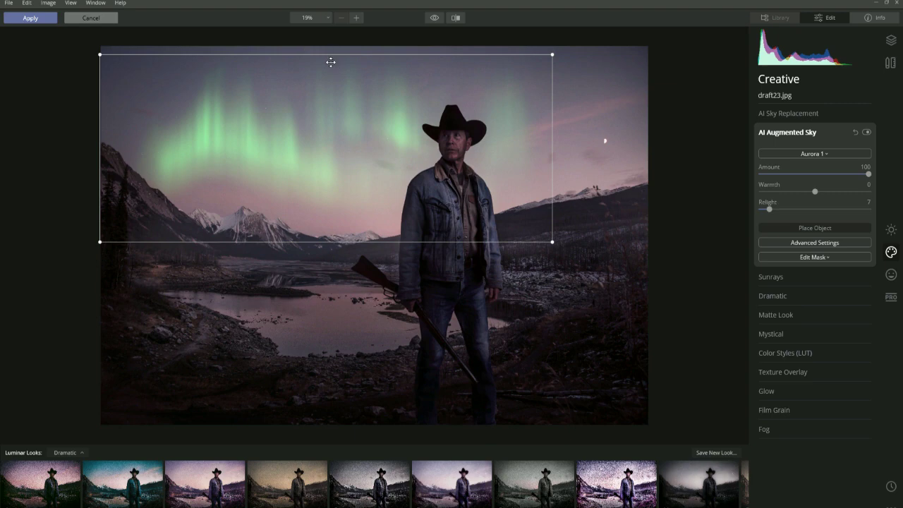
left_click_drag(328, 46, 330, 79)
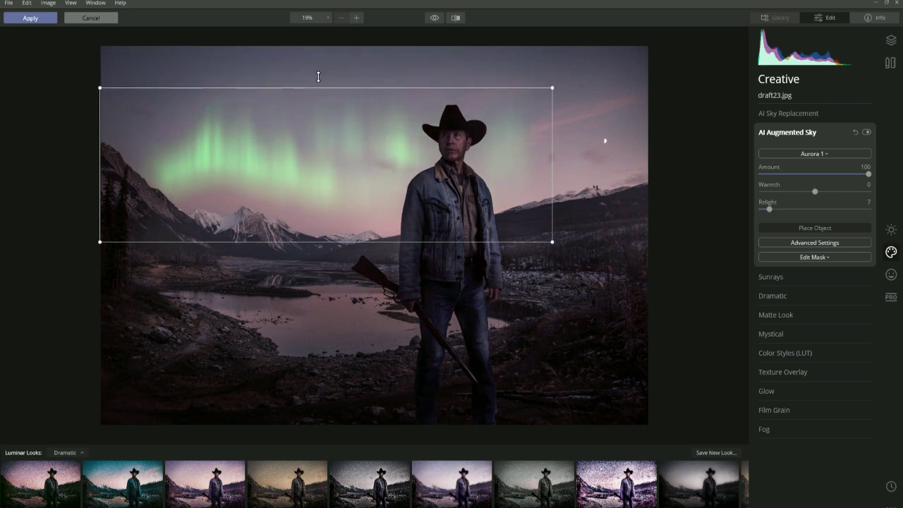
left_click_drag(316, 93, 316, 70)
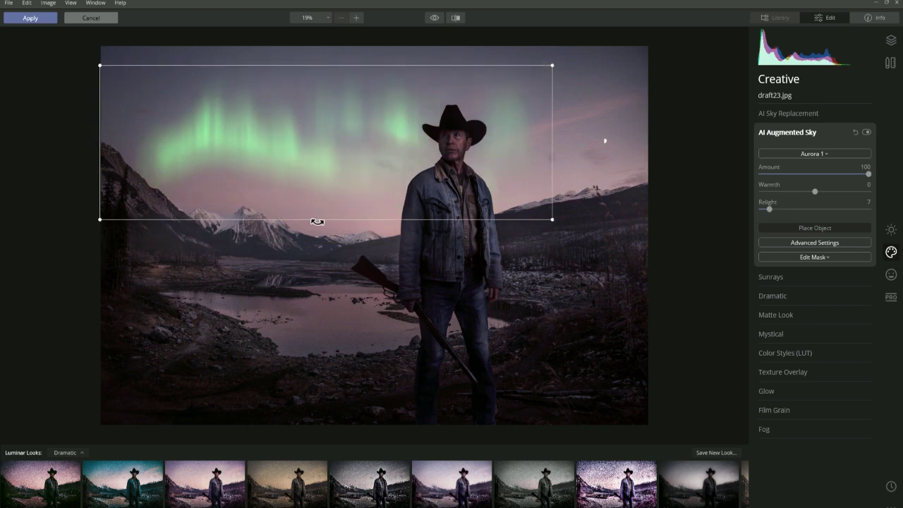
left_click_drag(317, 217, 316, 243)
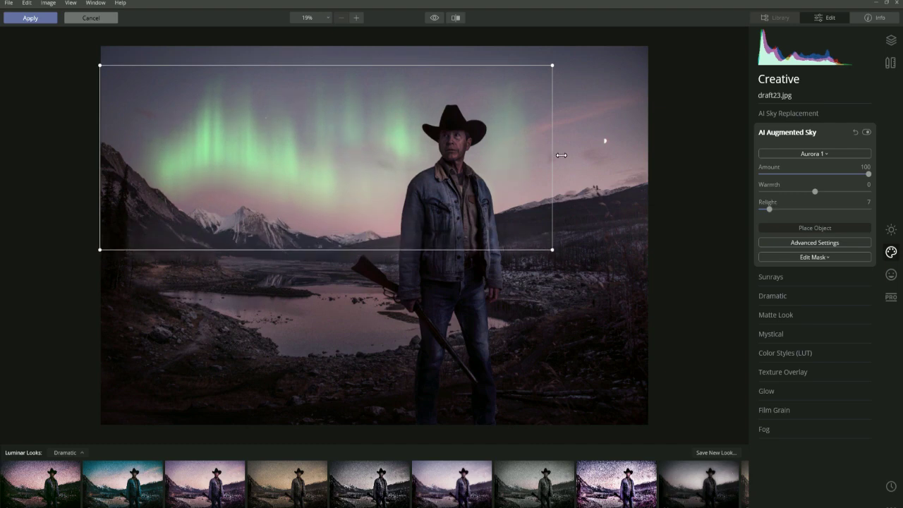
left_click_drag(561, 157, 618, 160)
mouse_move(247, 148)
left_mouse_down()
mouse_move(240, 139)
mouse_move(209, 155)
mouse_move(253, 140)
mouse_move(225, 134)
mouse_move(194, 144)
mouse_move(210, 175)
mouse_move(243, 199)
mouse_move(242, 136)
mouse_move(241, 146)
left_mouse_up()
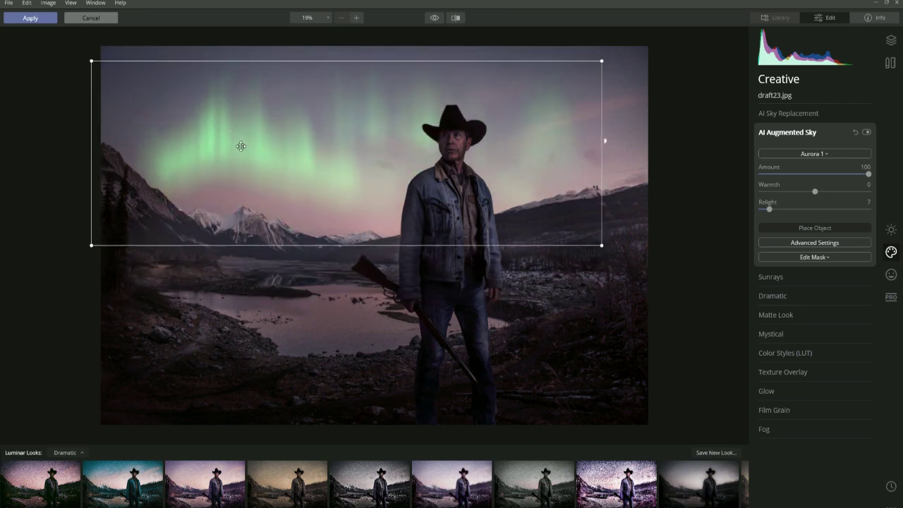
left_click(817, 227)
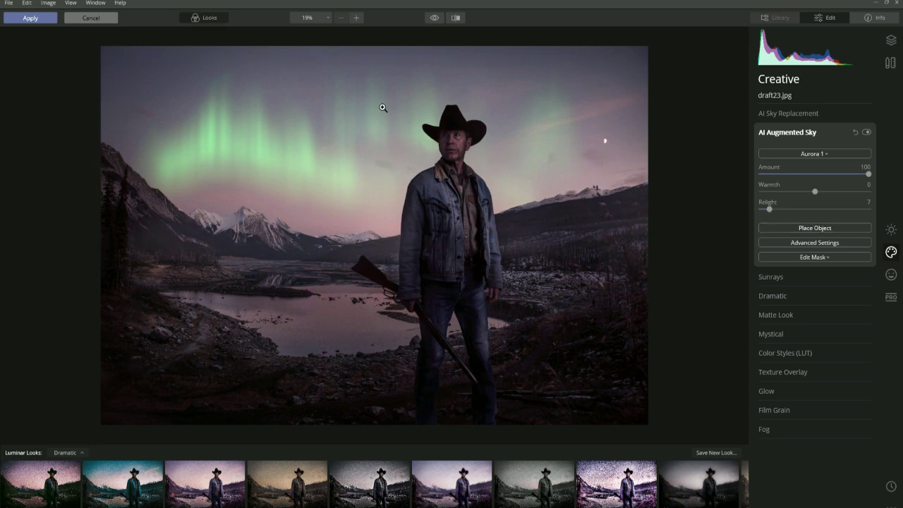
Step: Set the aurora's Mask Refinement to 63 and try a Defocus of 7 in the advanced settings
left_click(813, 243)
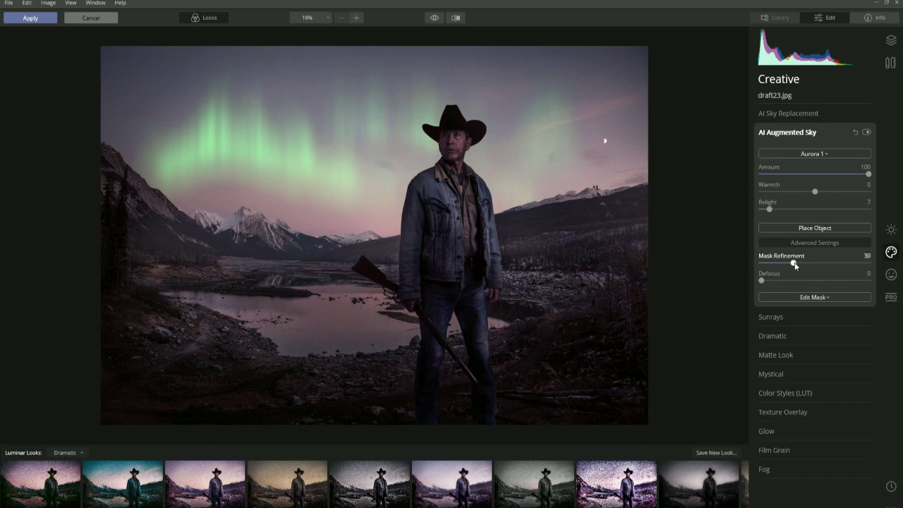
left_click_drag(794, 263, 762, 266)
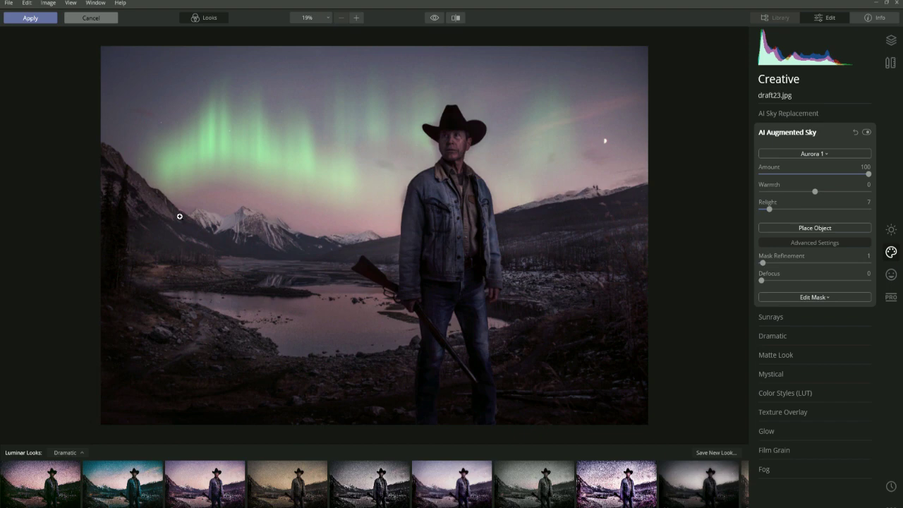
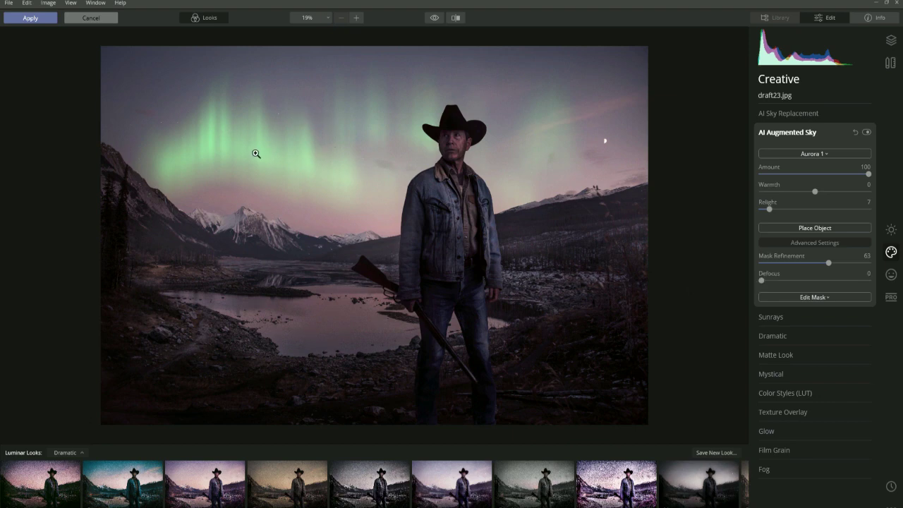
mouse_move(764, 279)
left_mouse_down()
mouse_move(836, 280)
mouse_move(771, 282)
left_mouse_up()
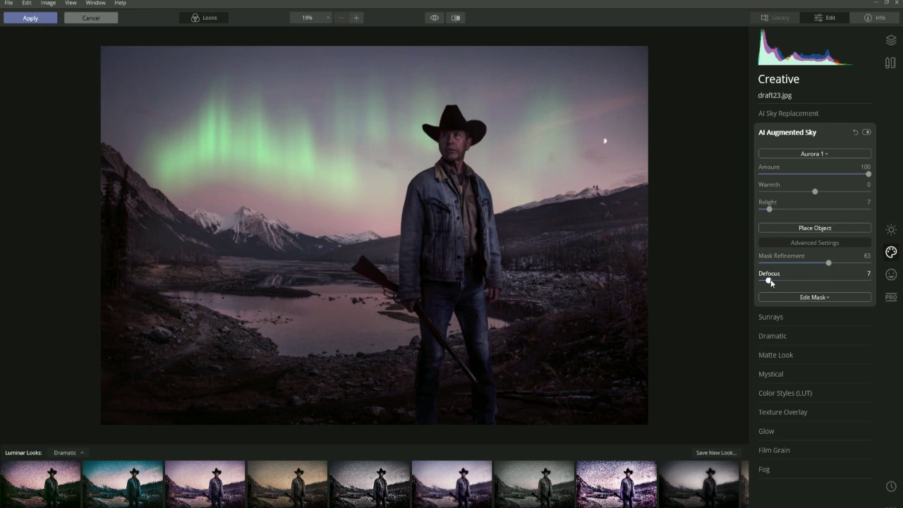
Step: Erase part of the brightest aurora streaks above the snowy peaks with a mask brush of size 40 at 50% opacity
left_click(811, 297)
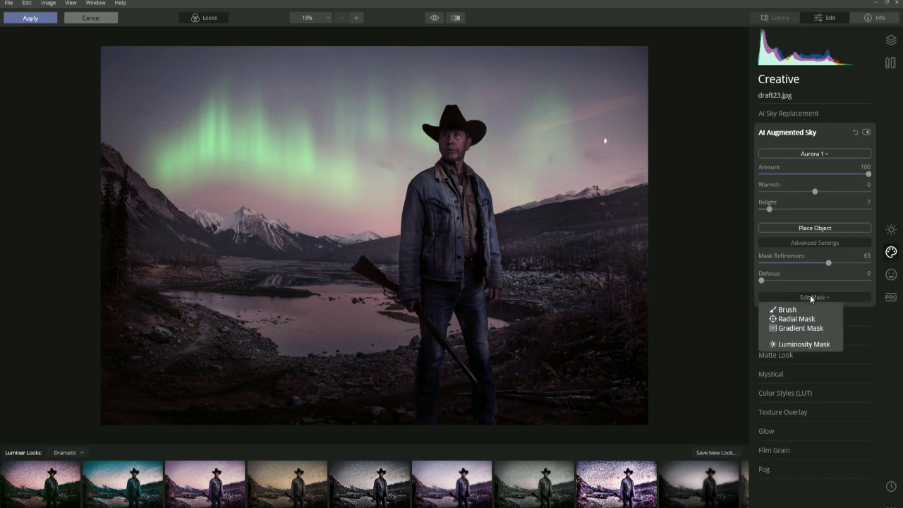
left_click(788, 310)
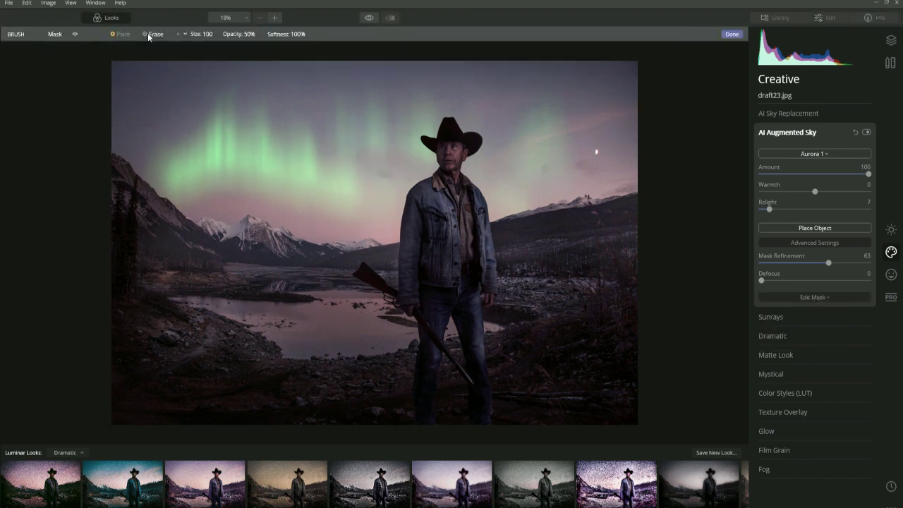
key("bracketleft")
key("bracketleft")
key("bracketleft")
key("bracketleft")
key("bracketleft")
key("bracketleft")
mouse_move(211, 122)
left_mouse_down()
mouse_move(228, 143)
mouse_move(221, 130)
mouse_move(238, 160)
mouse_move(277, 182)
mouse_move(248, 139)
mouse_move(256, 166)
left_mouse_up()
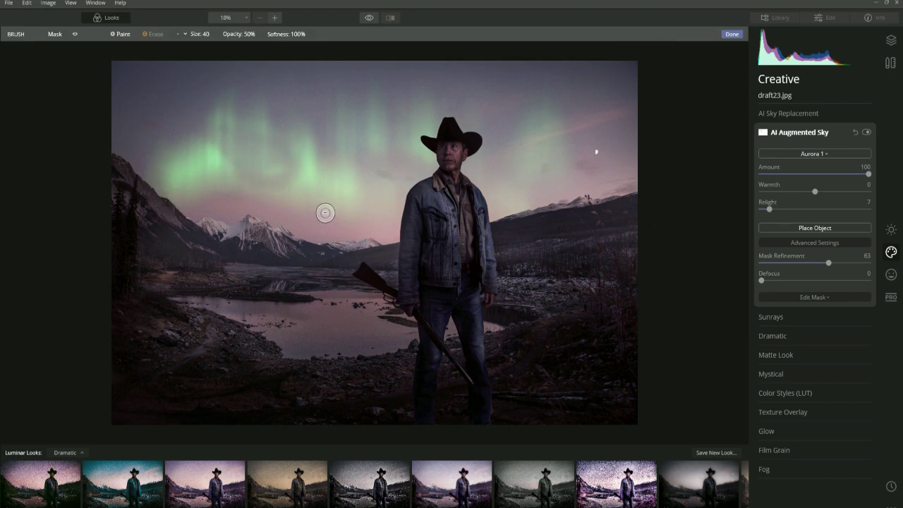
Step: Enlarge the mask brush and erase the aurora in the sky between the cowboy and the small moon
key("bracketright")
key("bracketright")
key("bracketright")
key("bracketright")
key("bracketright")
mouse_move(544, 125)
left_mouse_down()
mouse_move(528, 177)
mouse_move(535, 157)
left_mouse_up()
key("bracketright")
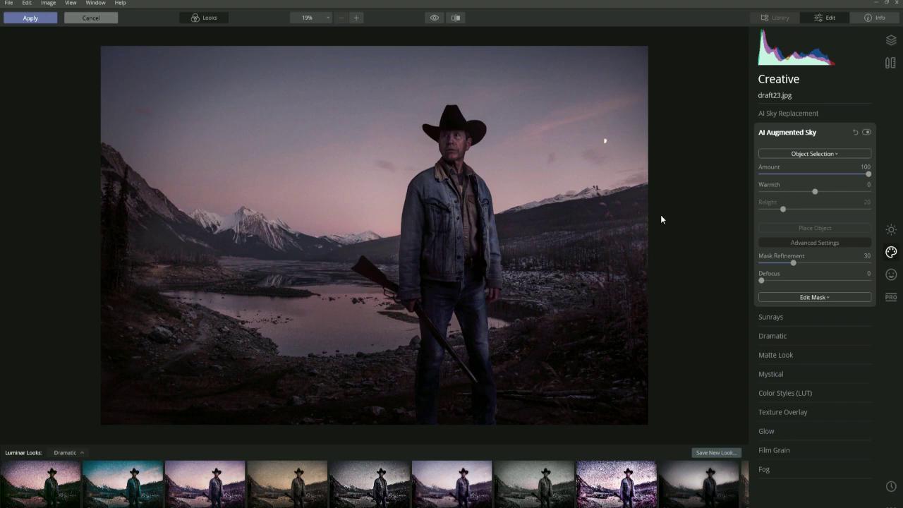
Step: Try the Moon 1 and Moon 2 objects in the sky, resetting AI Augmented Sky after each one
left_click(827, 153)
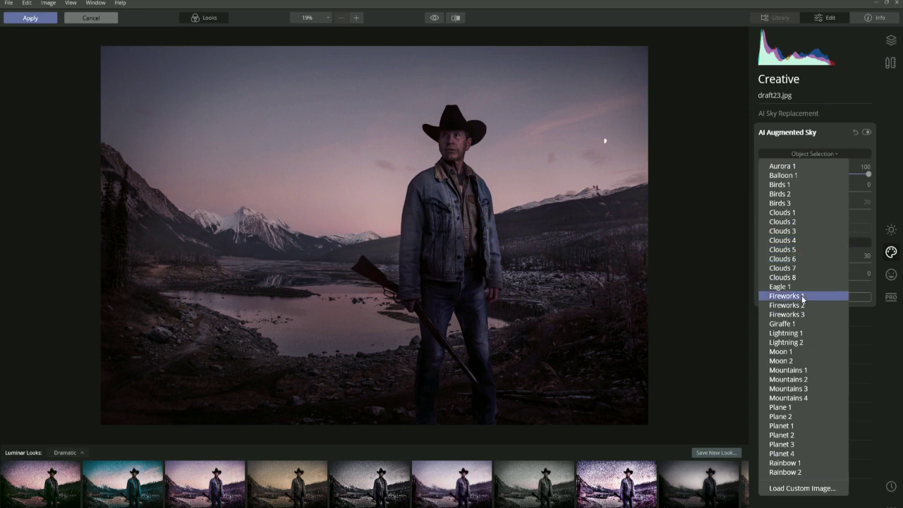
left_click(779, 352)
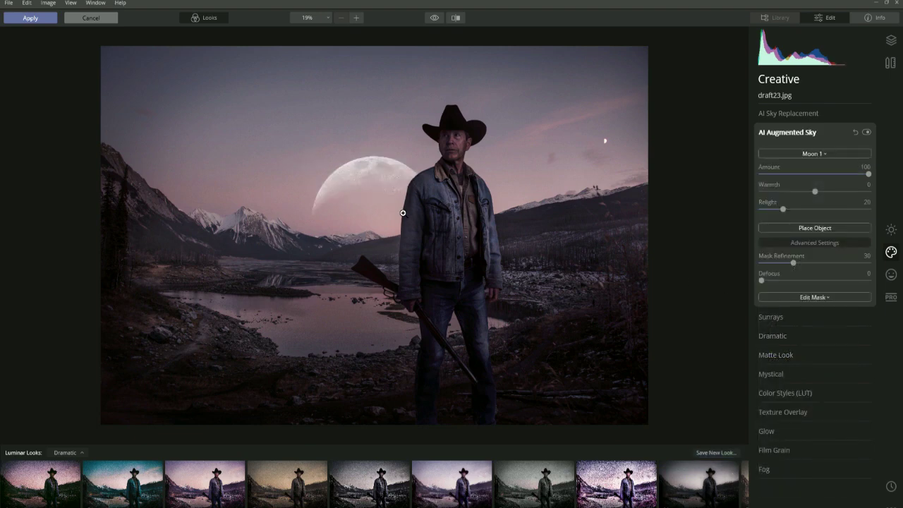
left_click(854, 132)
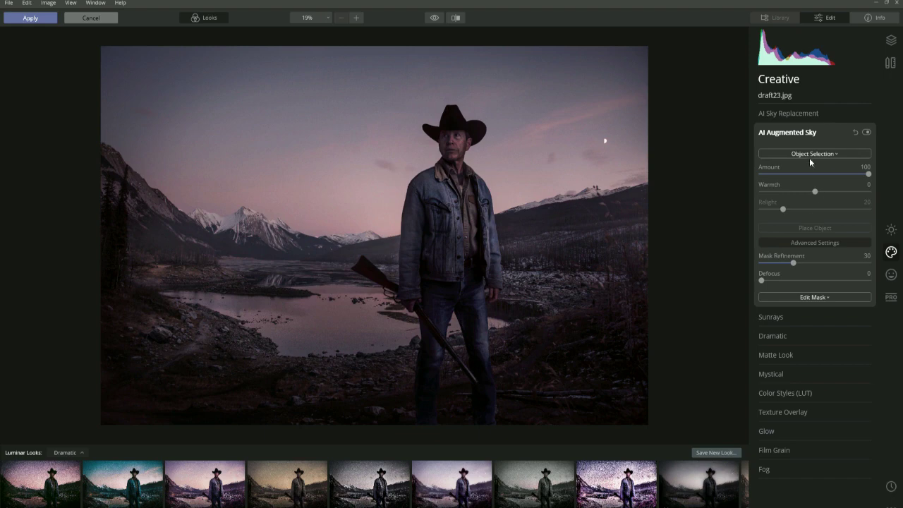
left_click(836, 153)
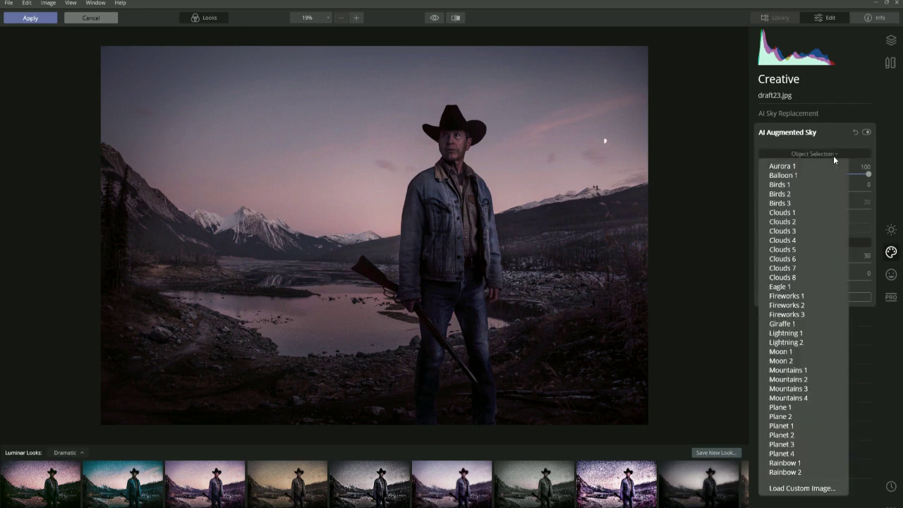
left_click(788, 361)
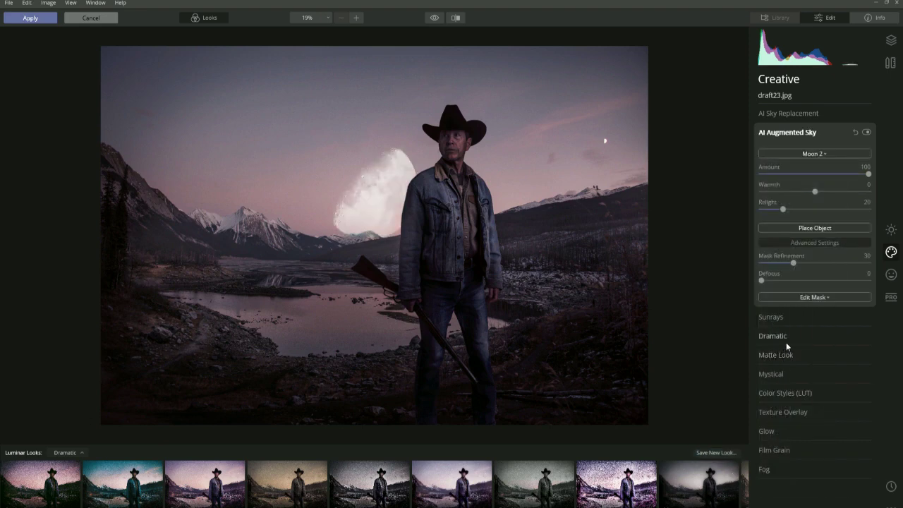
left_click(854, 132)
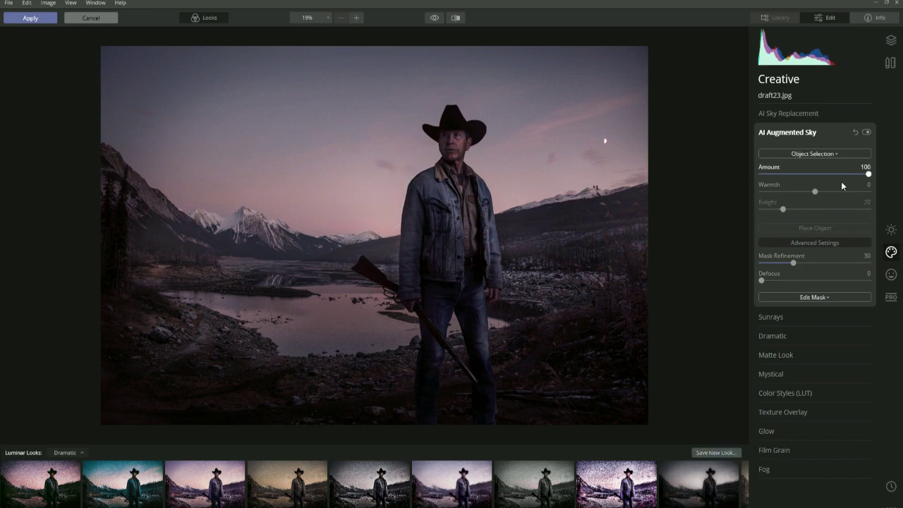
Step: Add the Moon 1 object, enlarge it and place it low over the mountains, partly behind the cowboy's shoulder
left_click(815, 154)
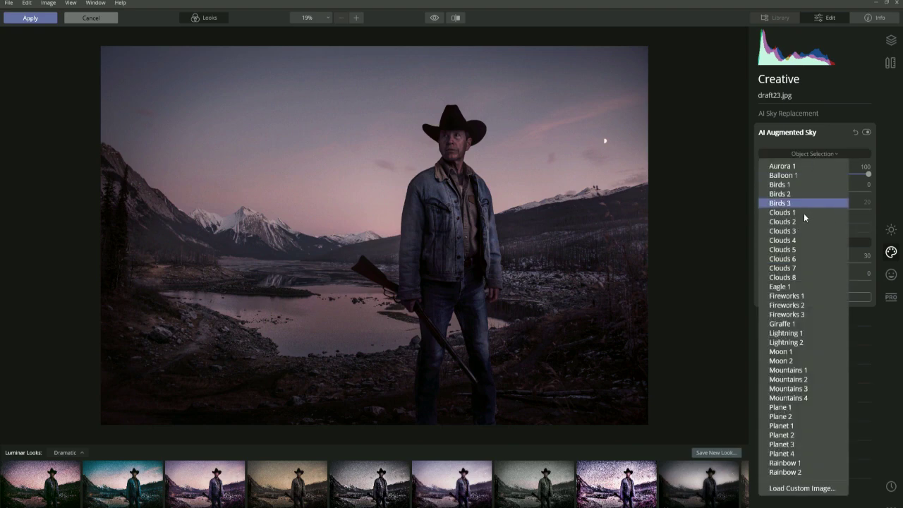
left_click(786, 354)
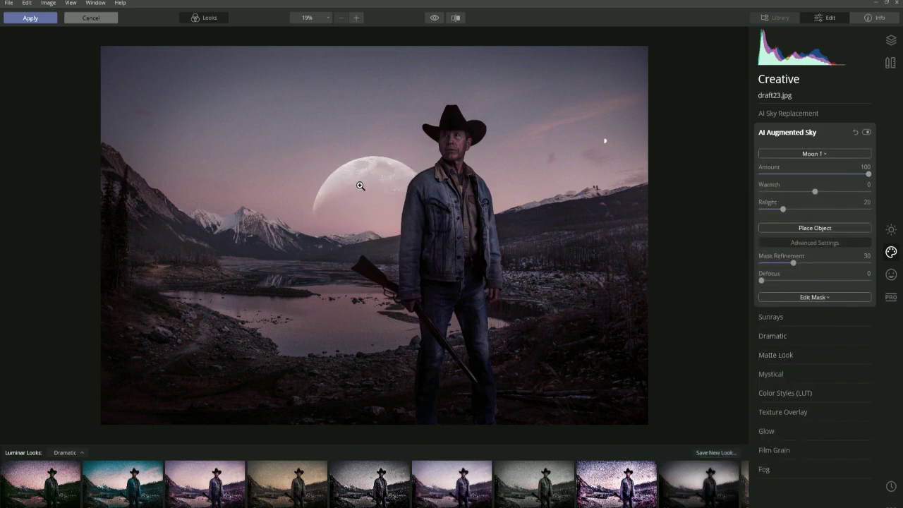
left_click(797, 236)
mouse_move(378, 200)
left_mouse_down()
mouse_move(359, 181)
mouse_move(399, 175)
mouse_move(385, 195)
left_mouse_up()
left_click_drag(311, 140, 262, 110)
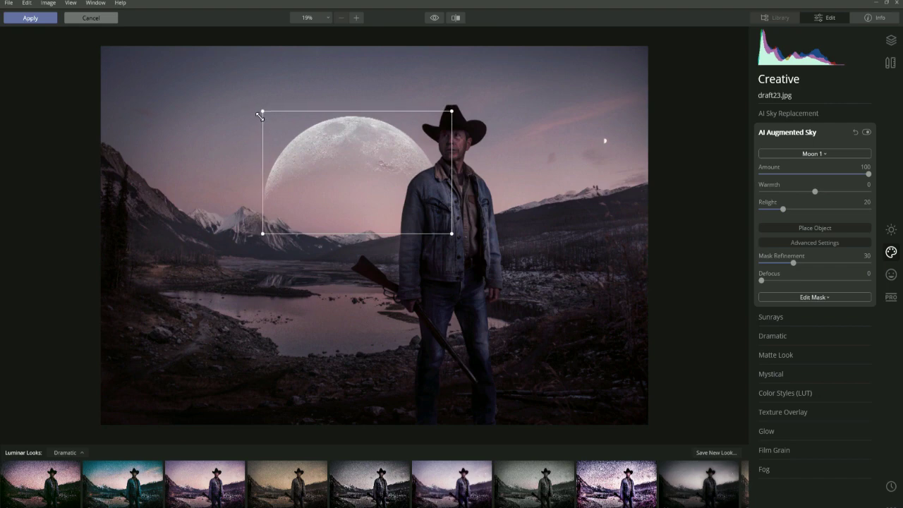
left_click_drag(337, 174, 372, 191)
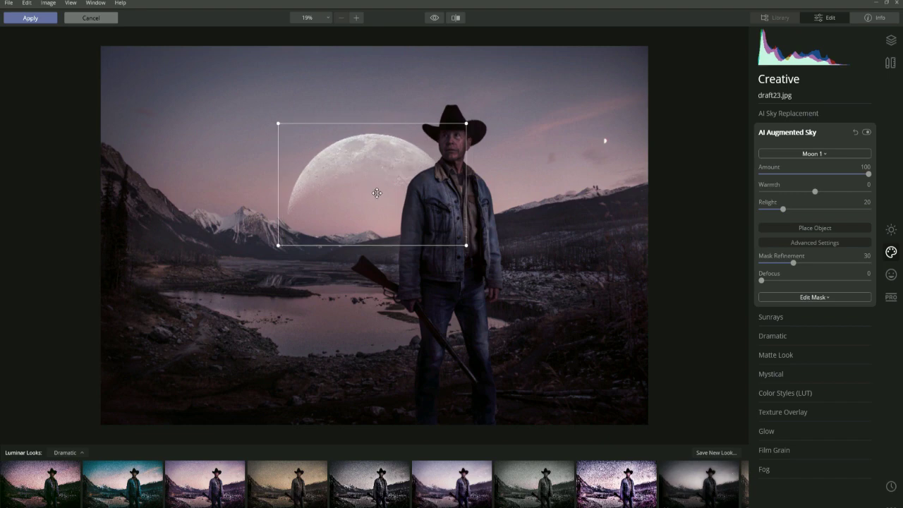
left_click(638, 309)
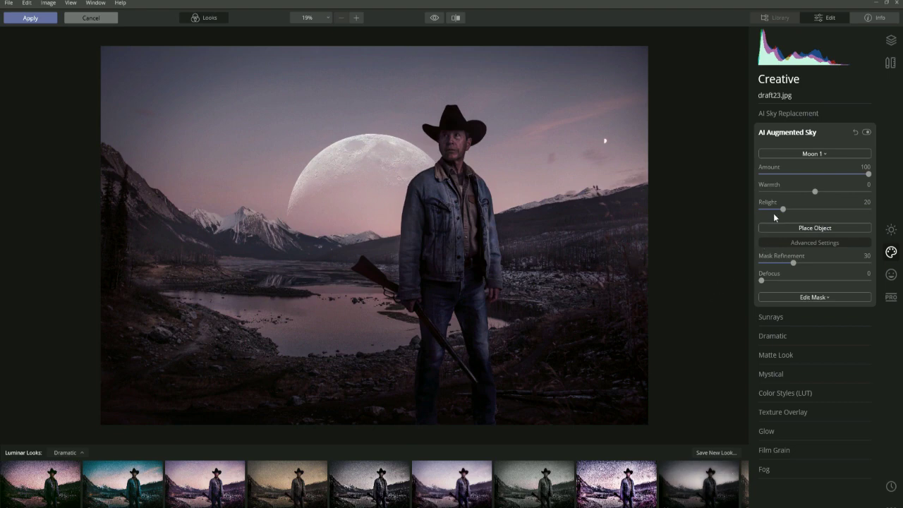
Step: Set the moon's Relight to 0, Defocus to 16 and Amount to 79 in AI Augmented Sky
left_click_drag(782, 209, 760, 208)
left_click_drag(768, 281, 776, 282)
left_click_drag(870, 177, 847, 178)
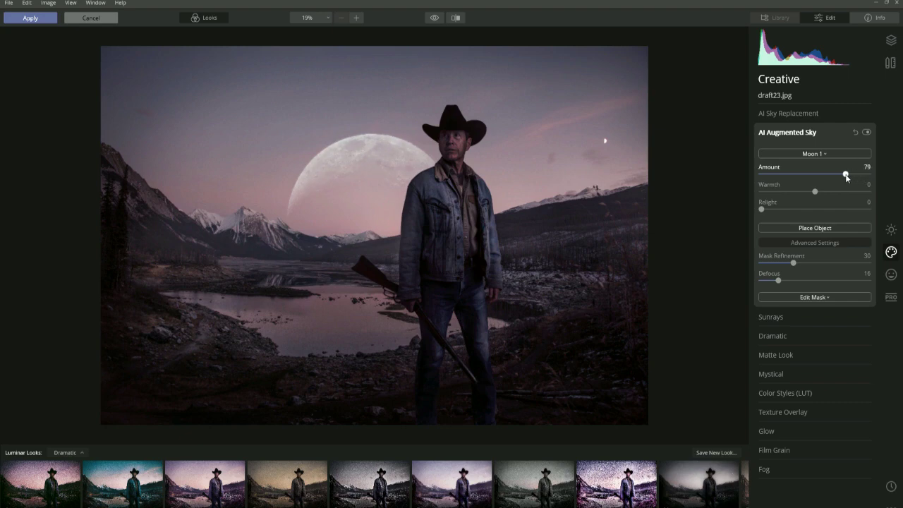
Step: Move and resize the moon so it sits large above the snowy peaks, partly behind the cowboy's hat and shoulder
left_click(805, 229)
left_click_drag(374, 170, 325, 101)
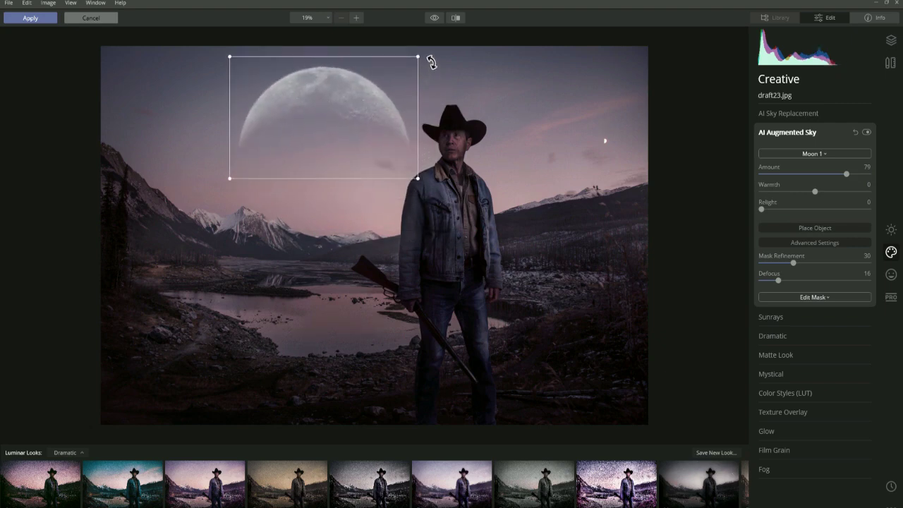
left_click_drag(302, 97, 321, 147)
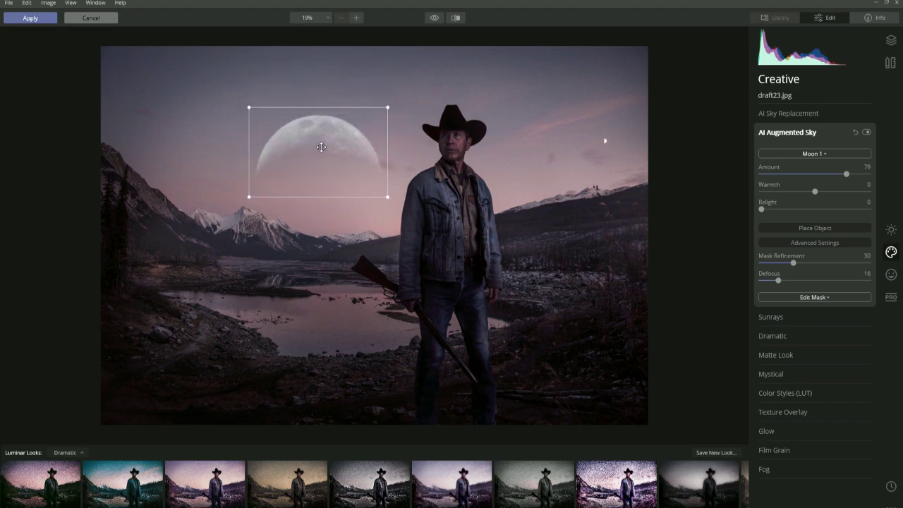
left_click_drag(391, 105, 454, 69)
left_click_drag(361, 111, 379, 130)
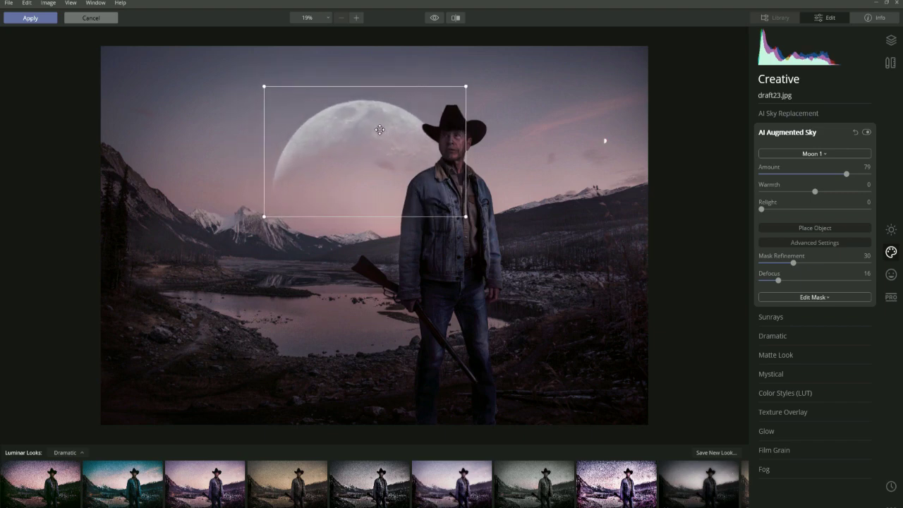
left_click(630, 242)
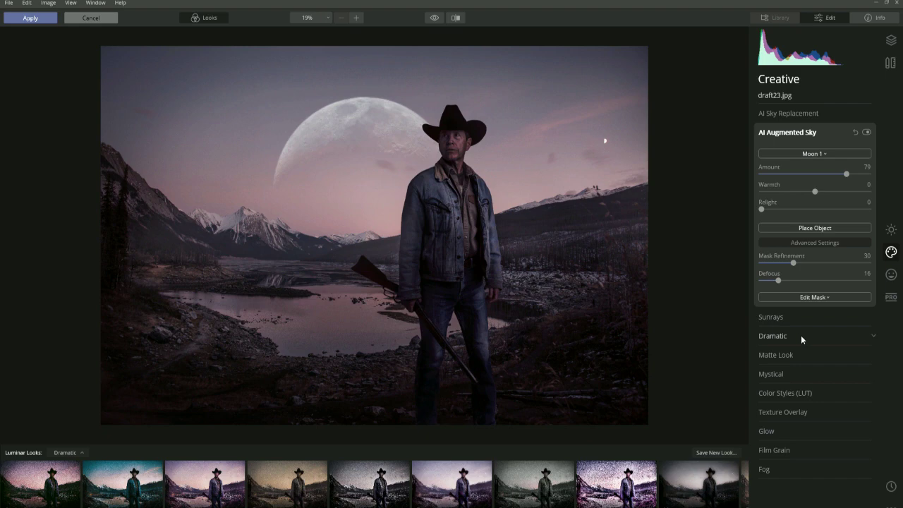
left_click(794, 230)
mouse_move(363, 177)
left_mouse_down()
mouse_move(459, 179)
mouse_move(456, 197)
mouse_move(399, 196)
mouse_move(339, 220)
mouse_move(248, 233)
mouse_move(222, 252)
mouse_move(149, 242)
mouse_move(145, 200)
mouse_move(181, 181)
mouse_move(356, 190)
mouse_move(488, 173)
mouse_move(573, 193)
mouse_move(613, 218)
mouse_move(619, 241)
mouse_move(330, 191)
mouse_move(360, 180)
left_mouse_up()
left_click(539, 281)
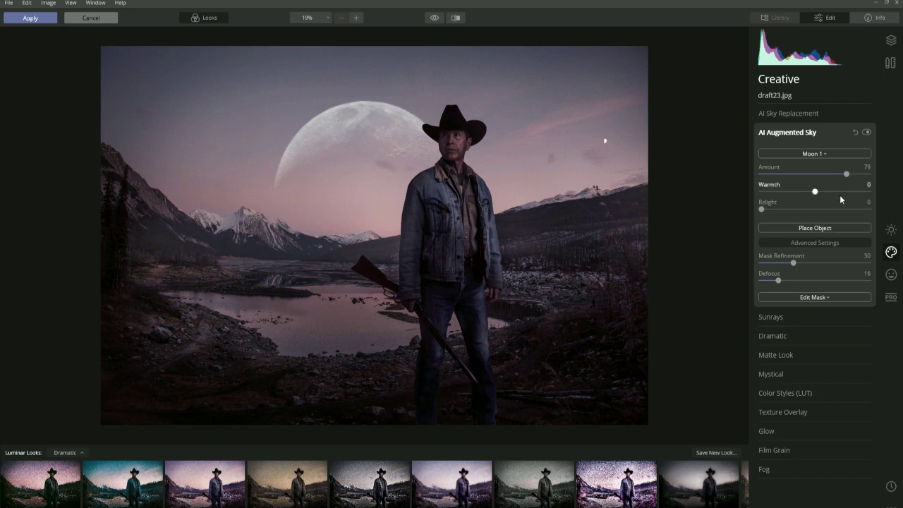
Step: Reset AI Augmented Sky and discard the Luminar changes to return to Photoshop
left_click(855, 132)
left_click(94, 18)
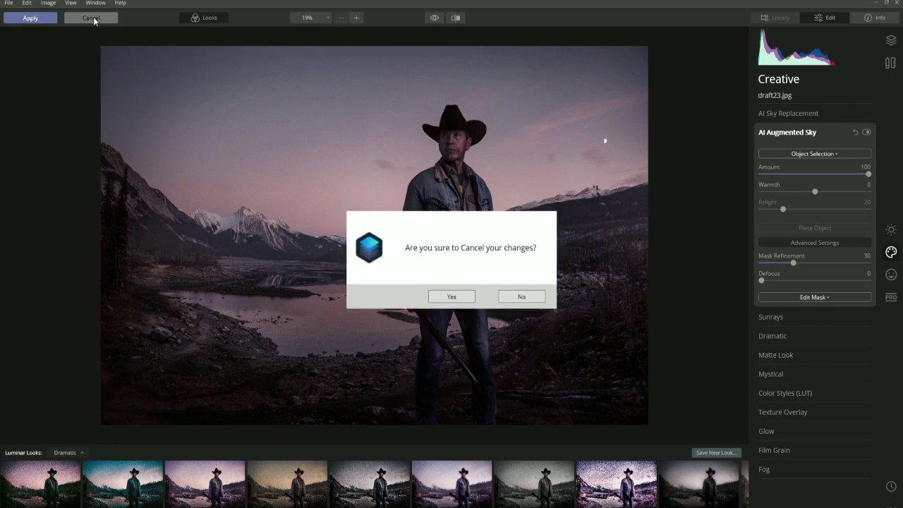
left_click(450, 297)
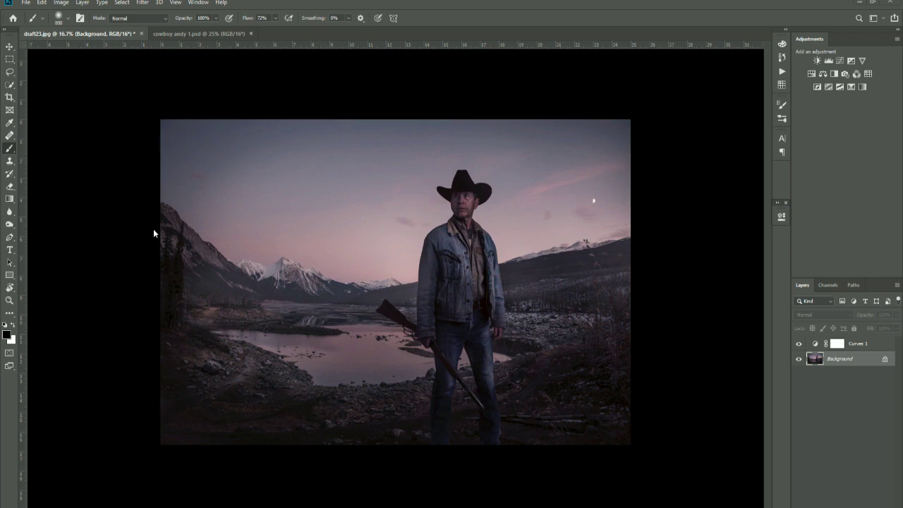
Step: Switch to the other open cowboy PSD document and send it to the Luminar 4 filter
left_click(195, 35)
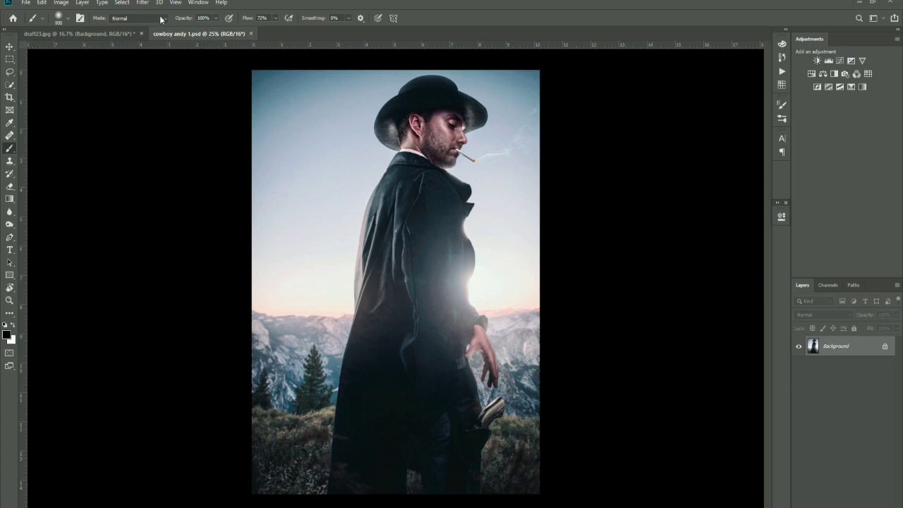
left_click(141, 3)
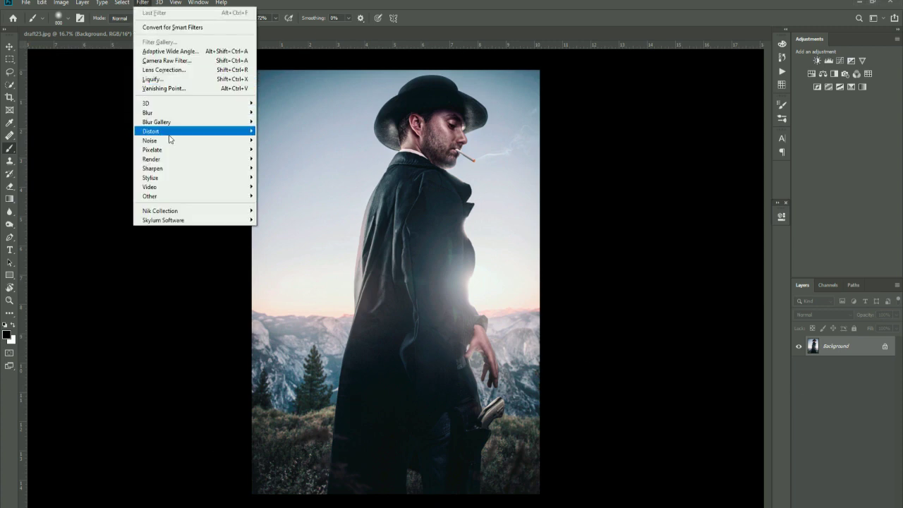
mouse_move(191, 221)
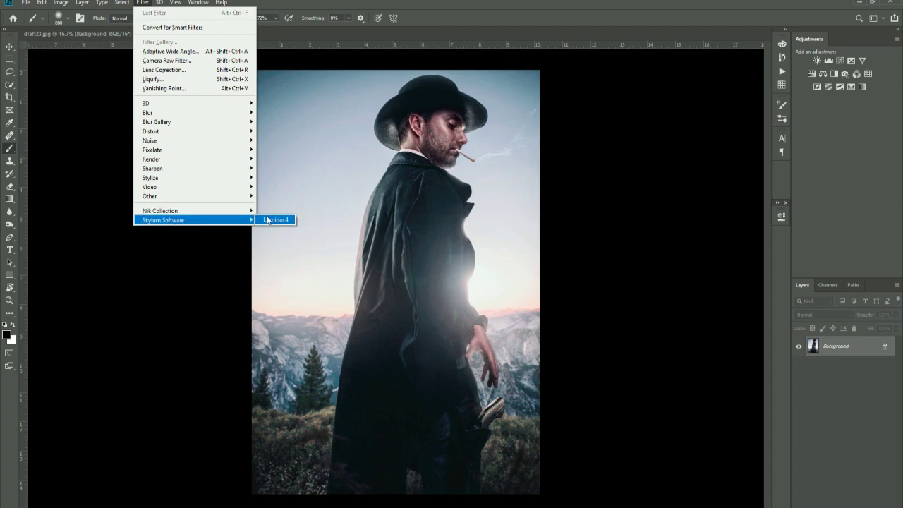
left_click(274, 220)
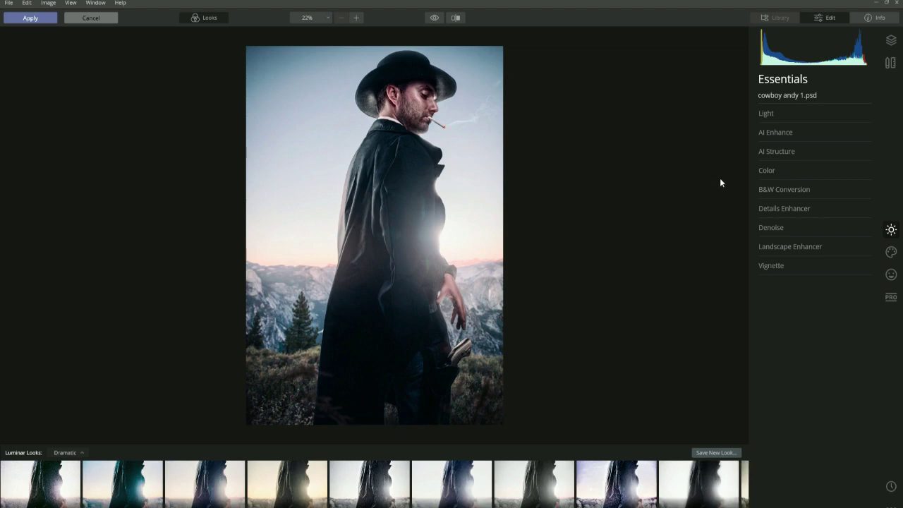
Step: Add the Birds 3 object to the sky with the Creative AI Augmented Sky filter
left_click(892, 252)
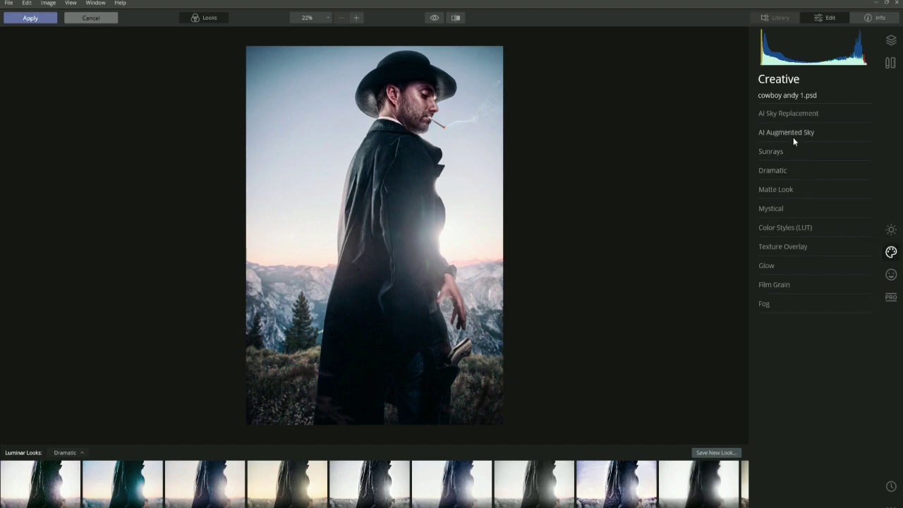
left_click(862, 132)
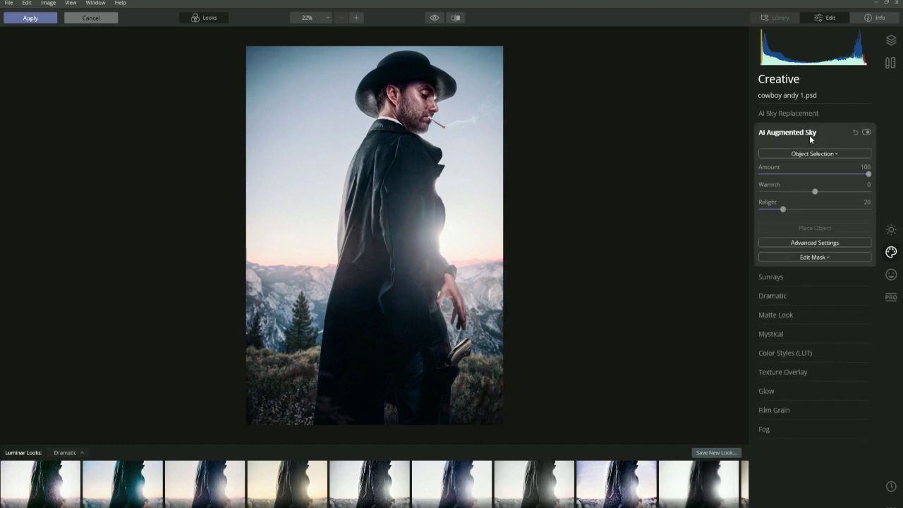
left_click(797, 155)
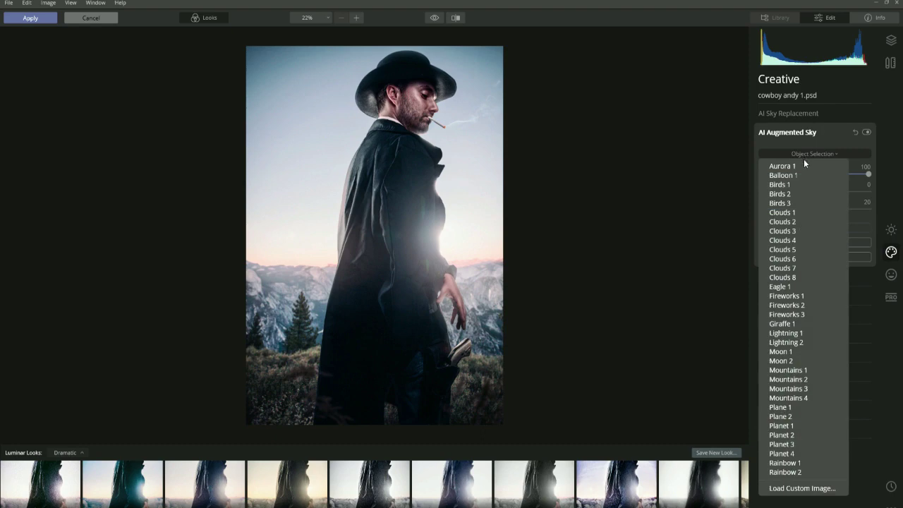
left_click(780, 204)
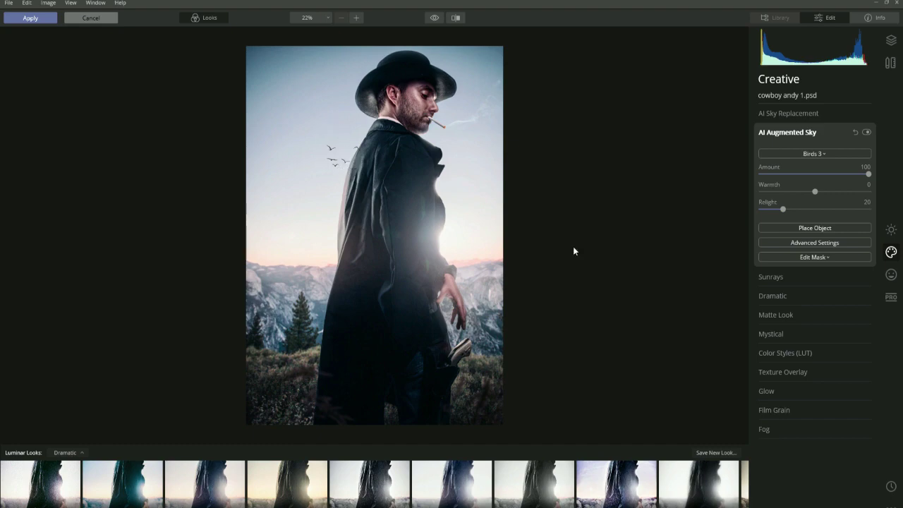
Step: Try low and high Mask Refinement values for the birds and set it to 4
left_click(824, 243)
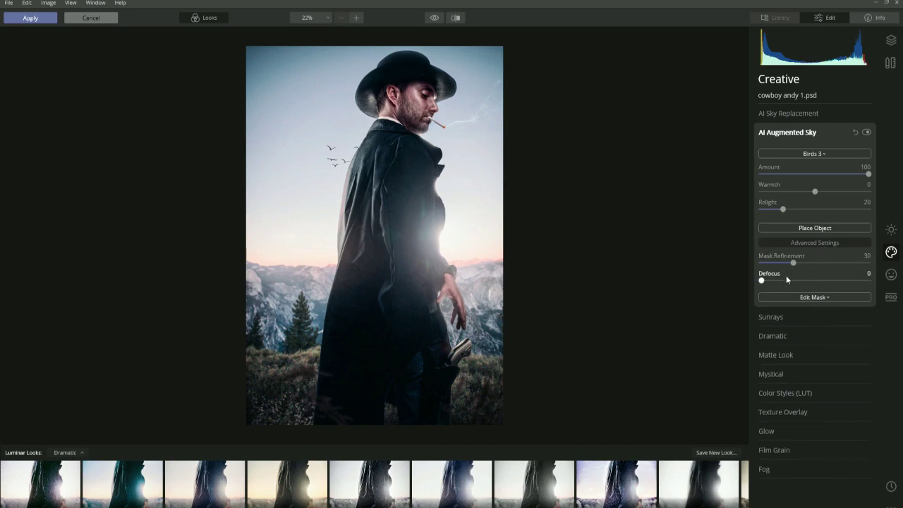
left_click_drag(793, 263, 765, 265)
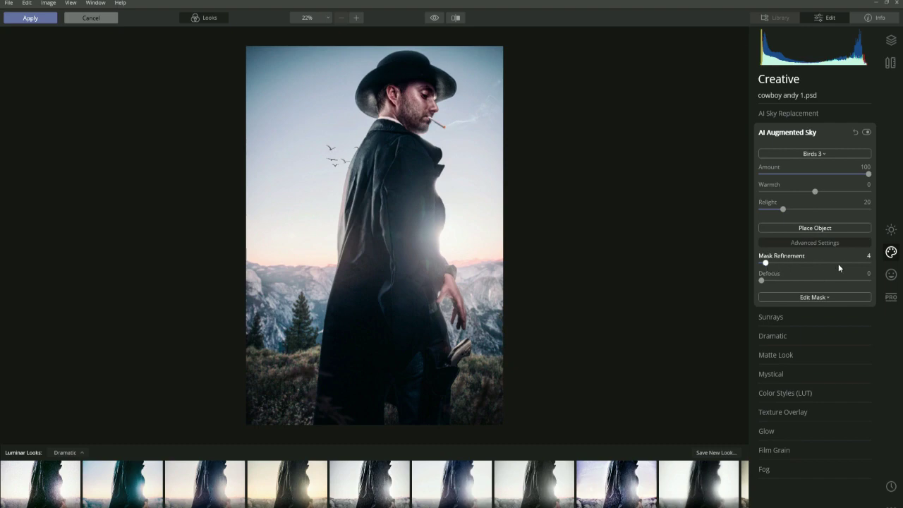
left_click_drag(766, 264, 859, 270)
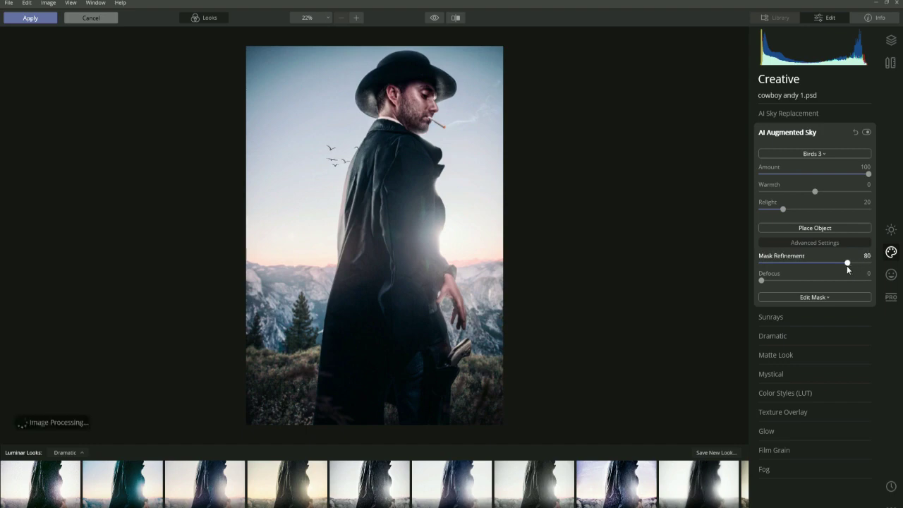
left_click_drag(847, 266, 779, 266)
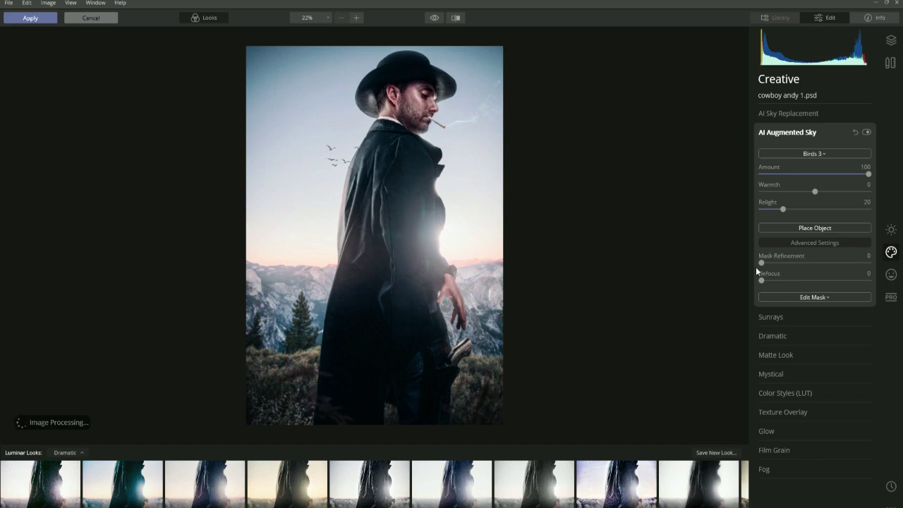
left_click_drag(761, 264, 765, 264)
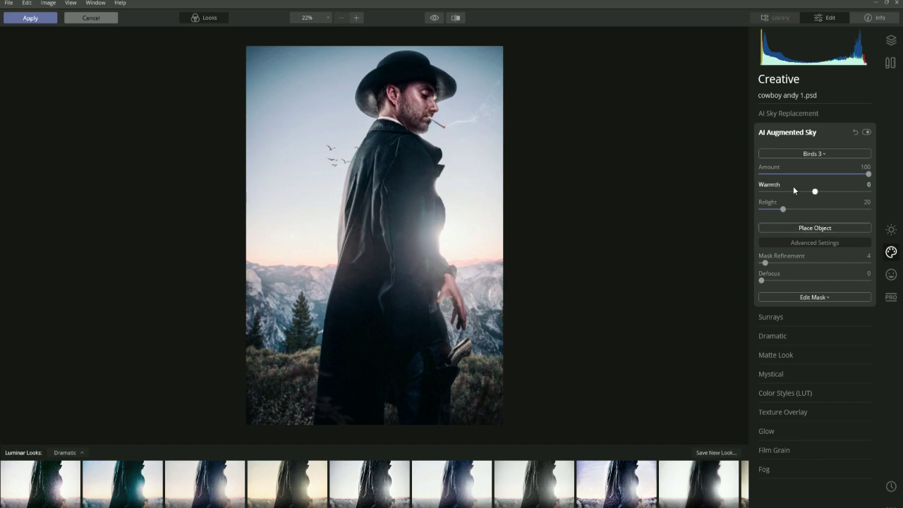
Step: Place the birds low over the mountains behind the cowboy's back and soften them slightly with Defocus
left_click(804, 228)
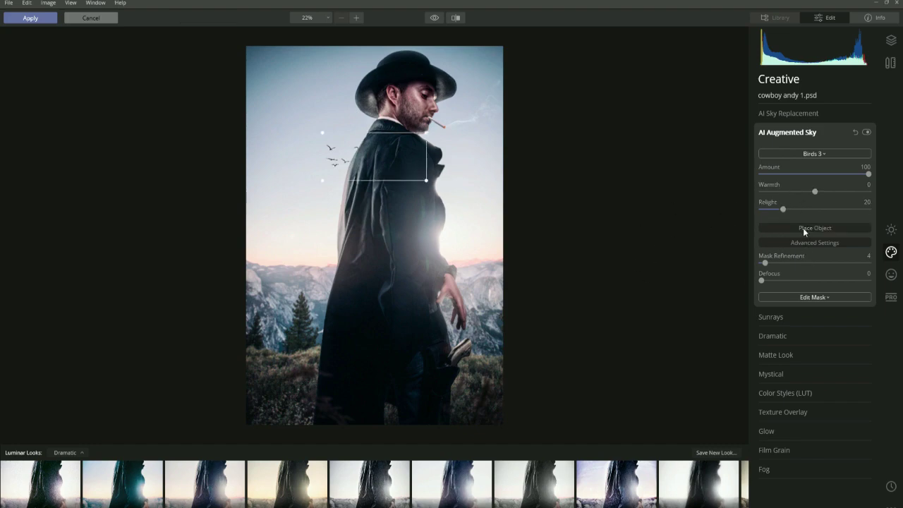
left_click_drag(366, 153, 294, 239)
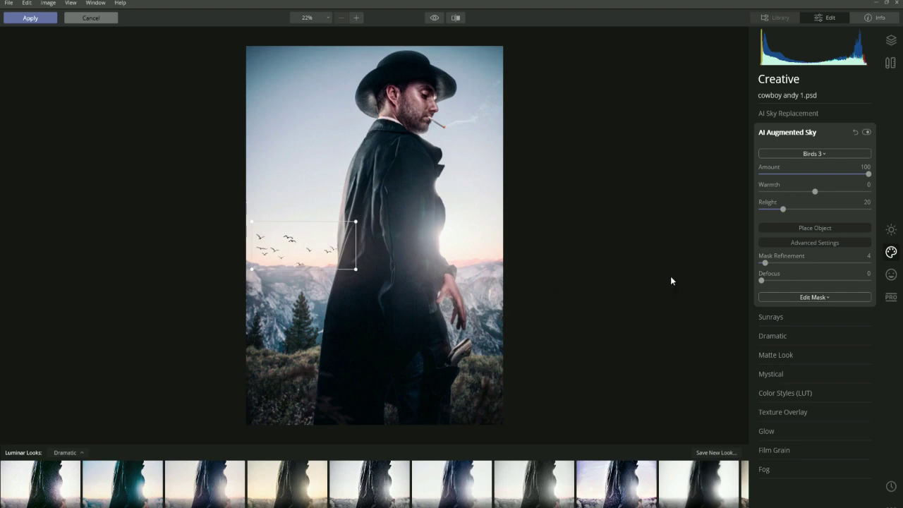
left_click(735, 252)
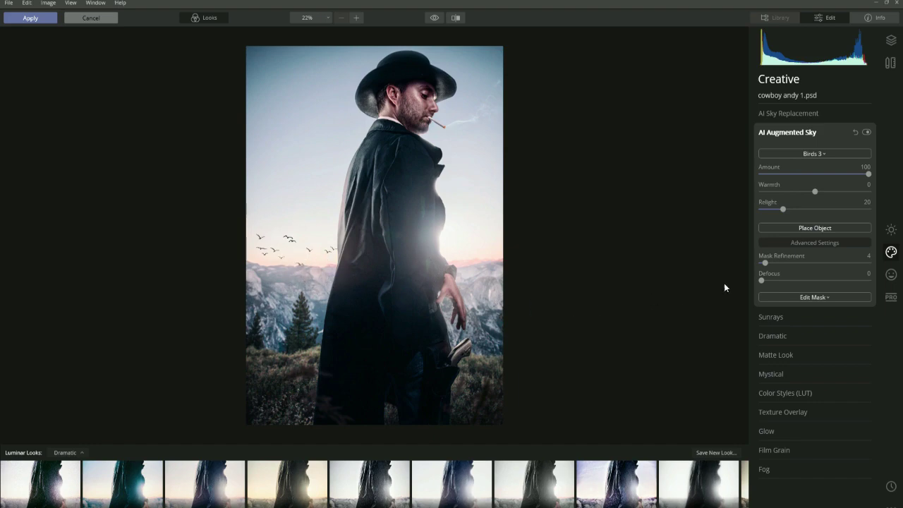
left_click_drag(762, 283, 774, 282)
left_click_drag(778, 281, 787, 281)
Step: Create a stamped layer from the image with the birds
left_click(891, 44)
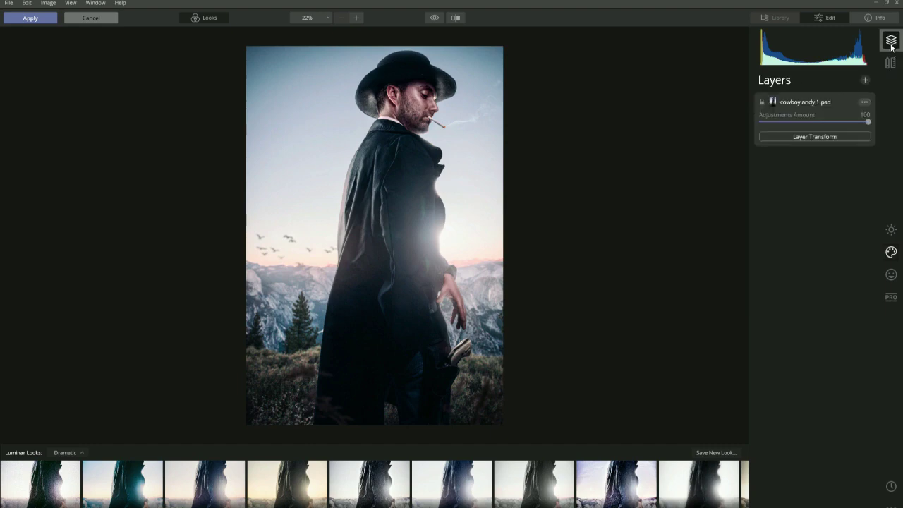
left_click(865, 81)
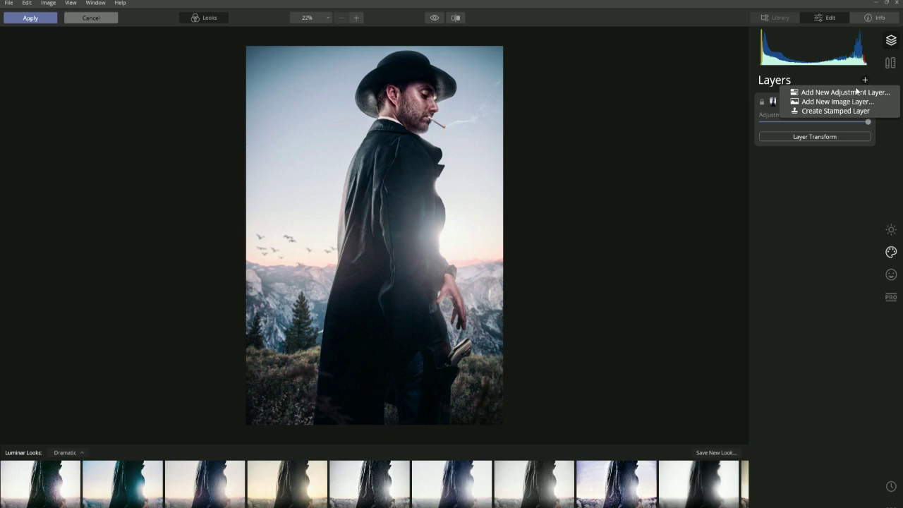
left_click(837, 110)
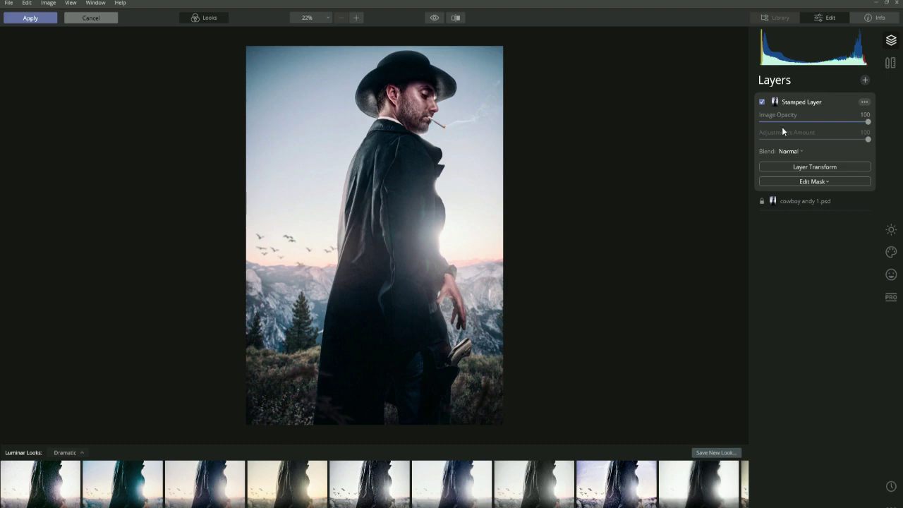
Step: Add the Clouds 5 object to the stamped layer and place it in front of the cowboy, above the sun glow
left_click(891, 253)
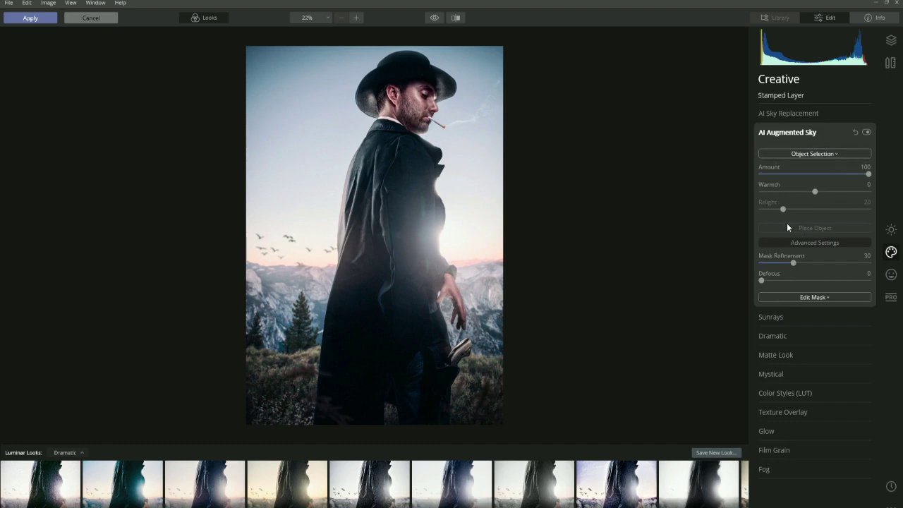
left_click(825, 155)
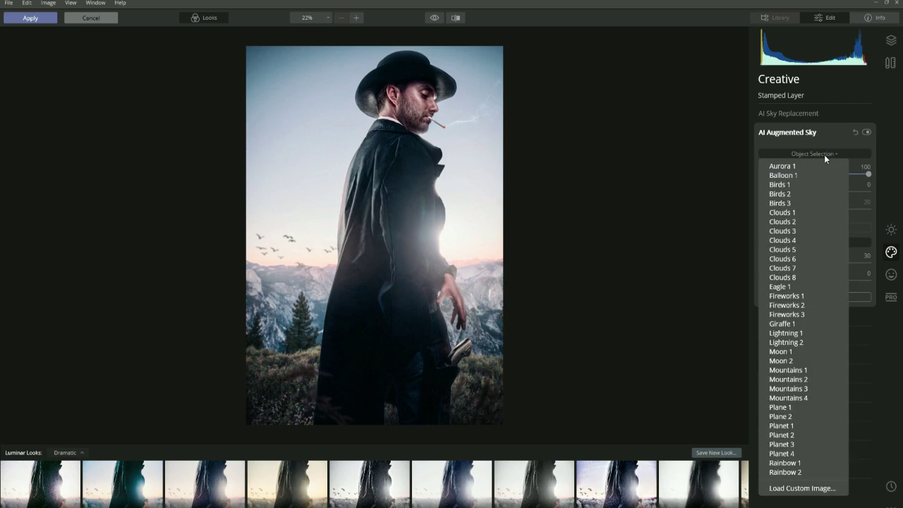
left_click(783, 249)
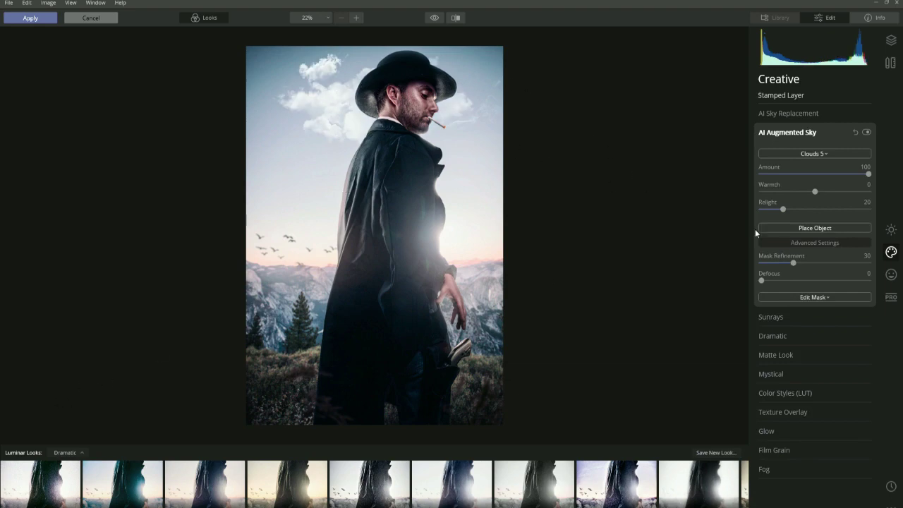
left_click(825, 228)
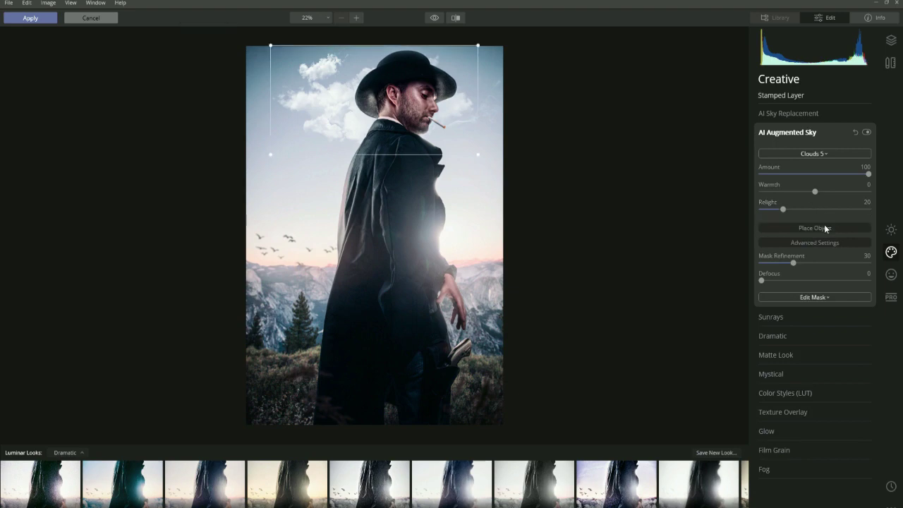
left_click_drag(319, 104, 434, 207)
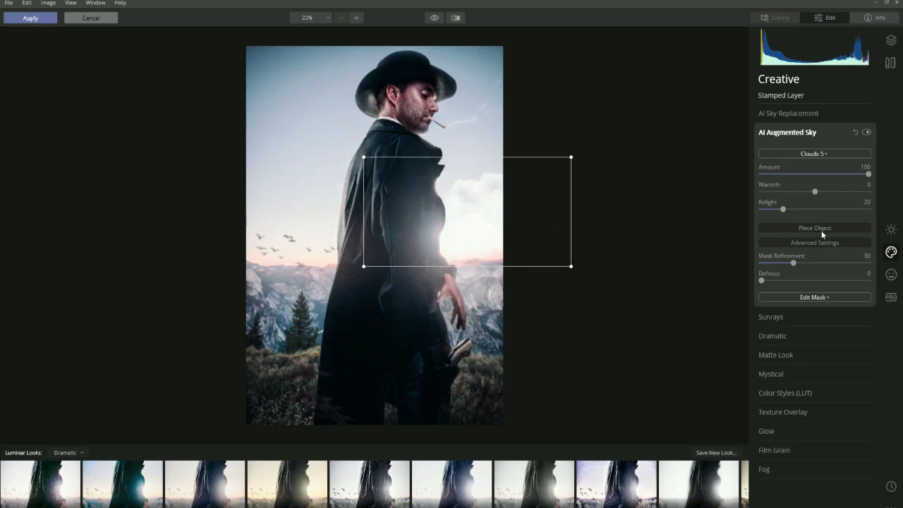
left_click(773, 227)
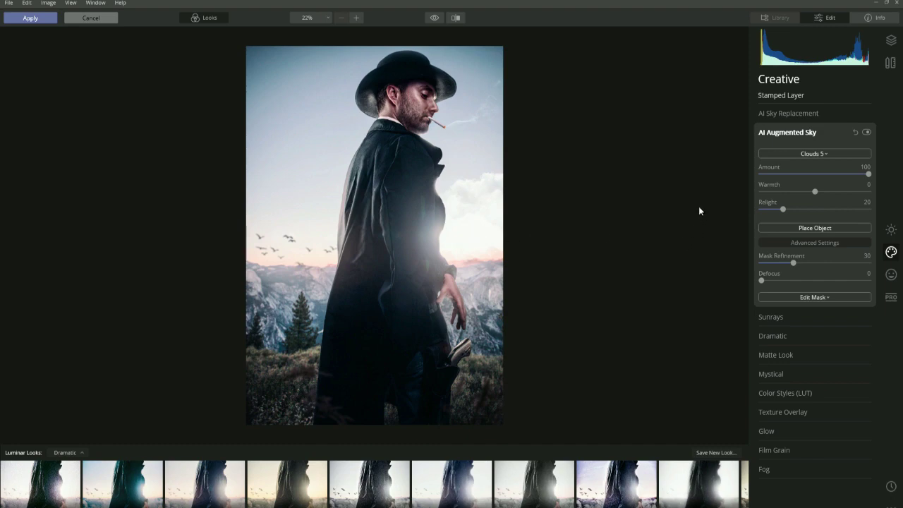
Step: Create another stamped layer from the image with the birds and clouds
left_click(891, 40)
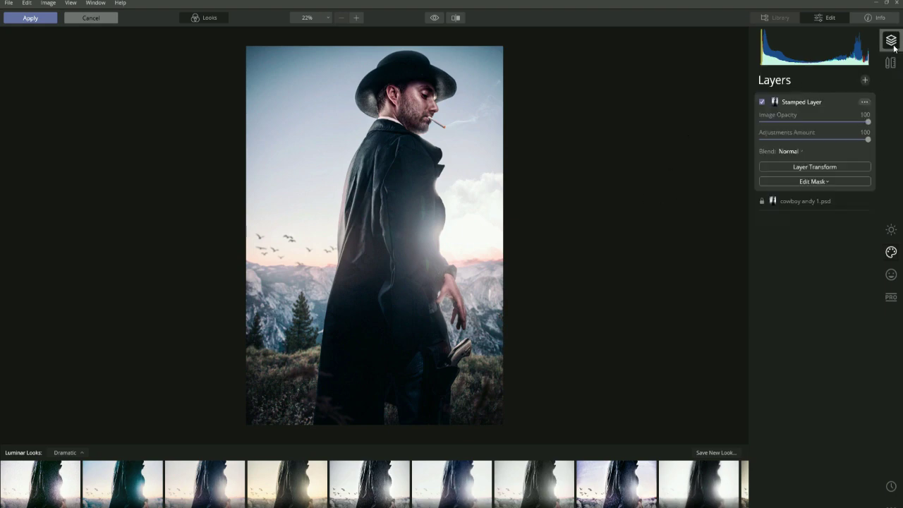
left_click(866, 82)
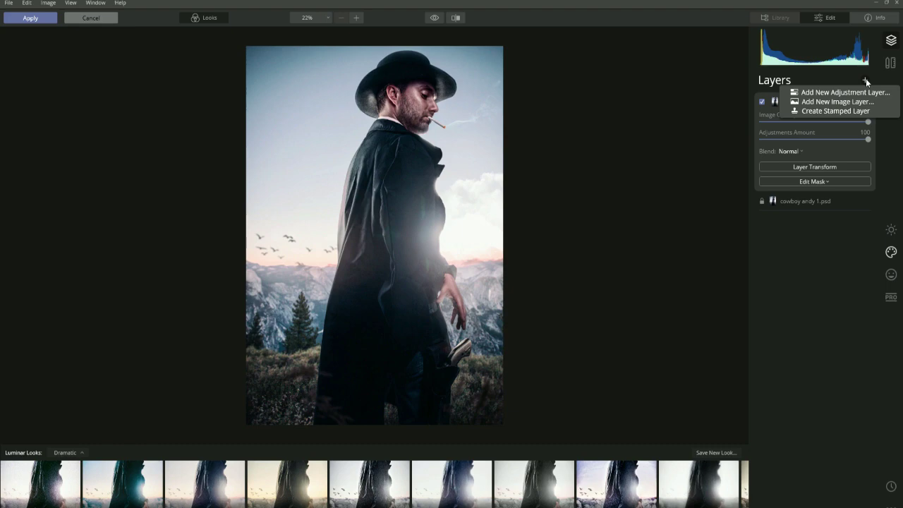
left_click(823, 110)
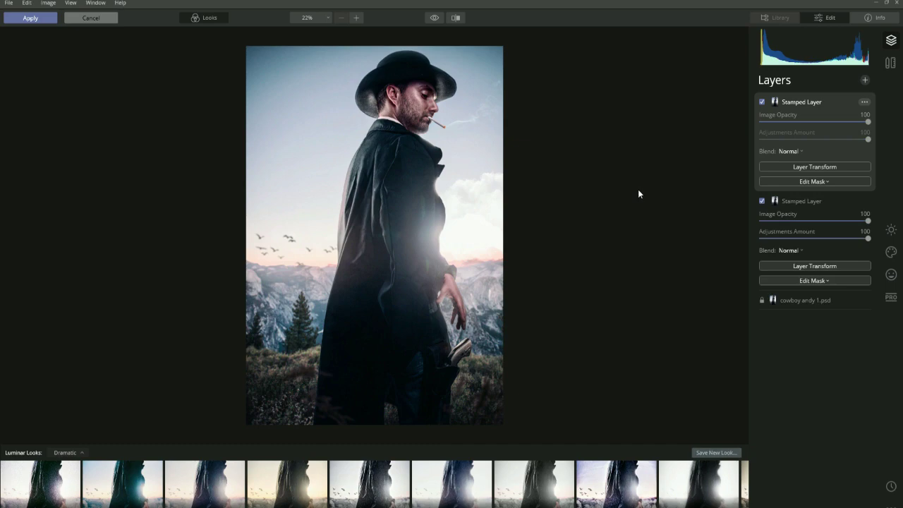
Step: Add the Rainbow 2 object to the new stamped layer with AI Augmented Sky
left_click(892, 251)
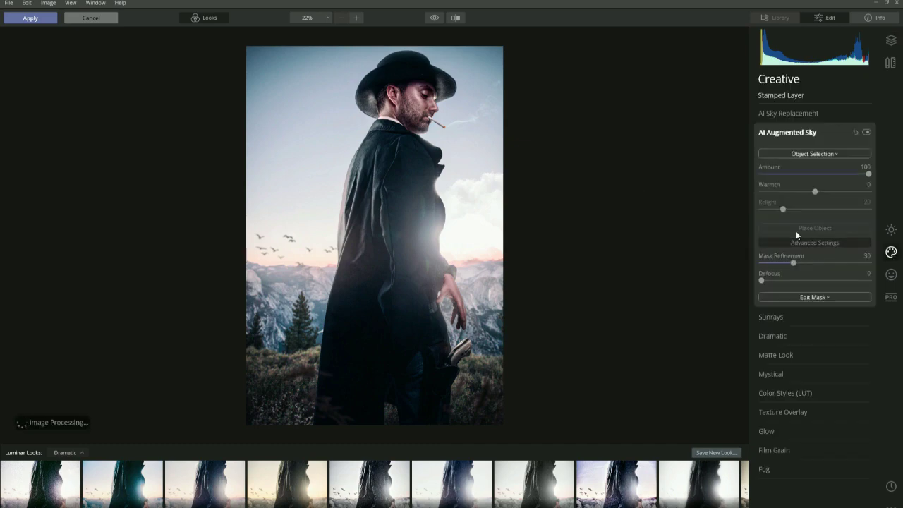
left_click(815, 153)
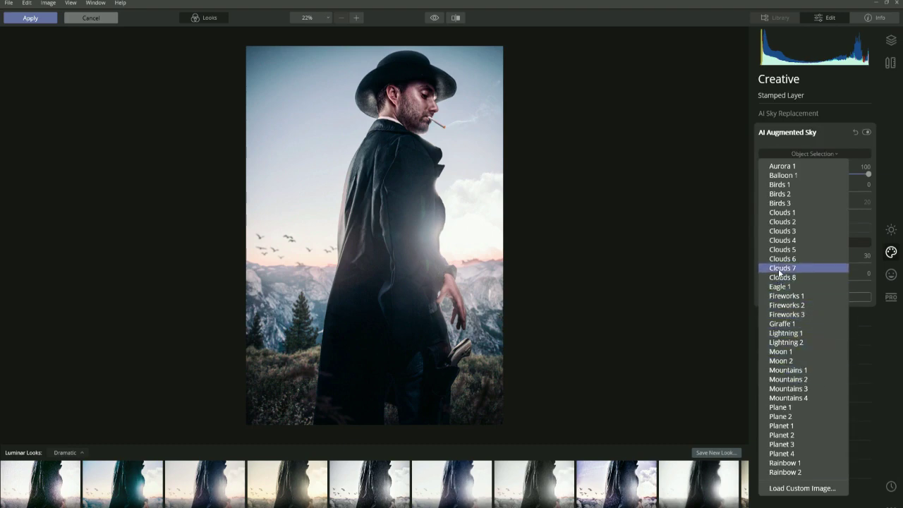
left_click(782, 472)
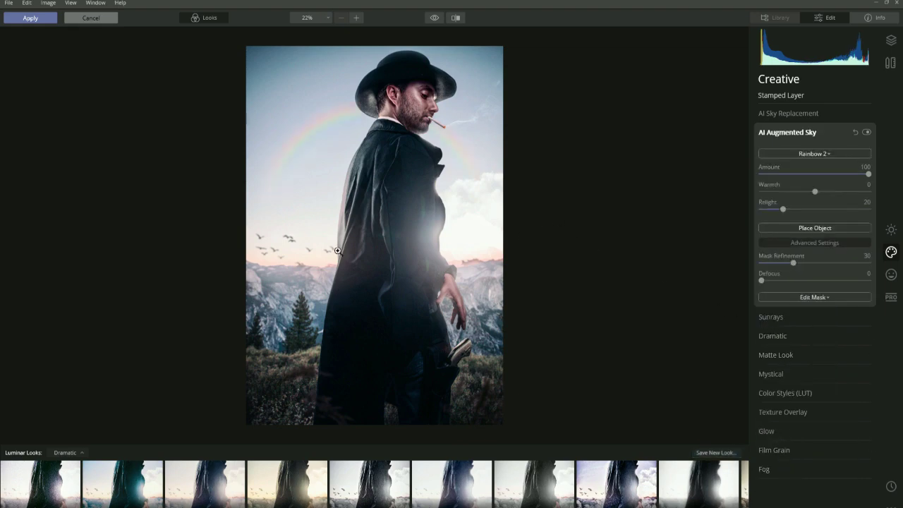
Step: Place the rainbow in the upper sky so it arches behind the cowboy's head and shoulders, rotated slightly counterclockwise
left_click(803, 229)
left_click_drag(310, 141, 315, 213)
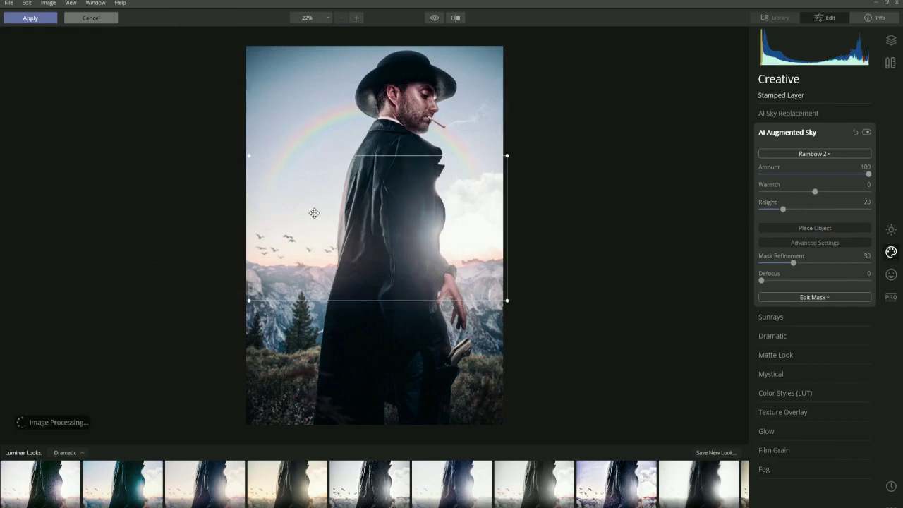
left_click_drag(444, 207, 447, 121)
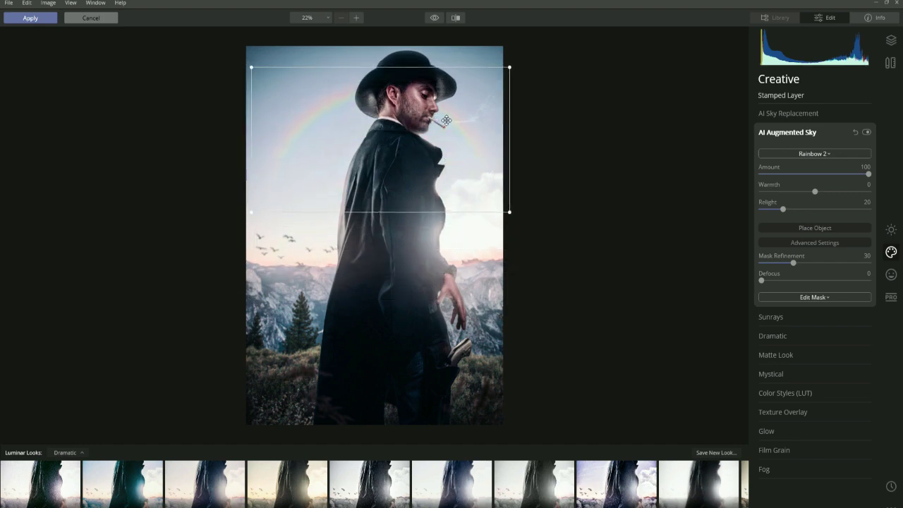
left_click_drag(237, 56, 227, 77)
left_click_drag(333, 116, 325, 132)
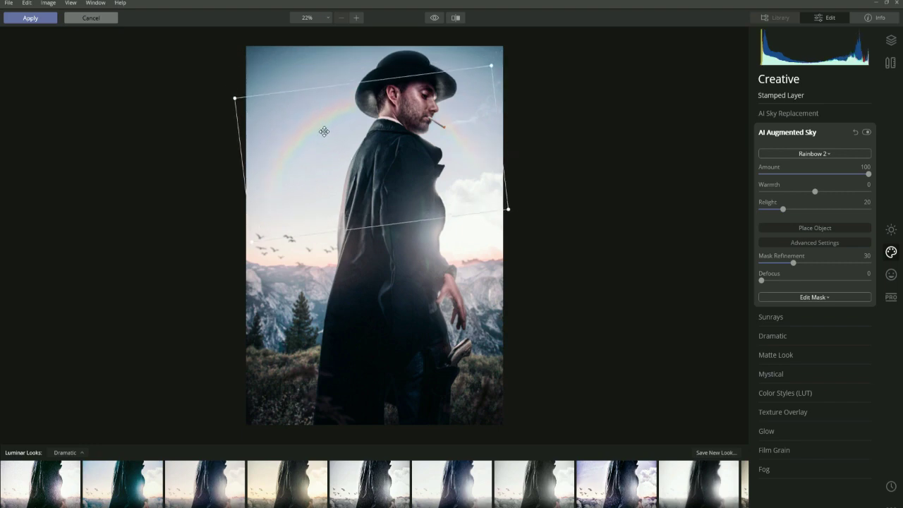
left_click(592, 219)
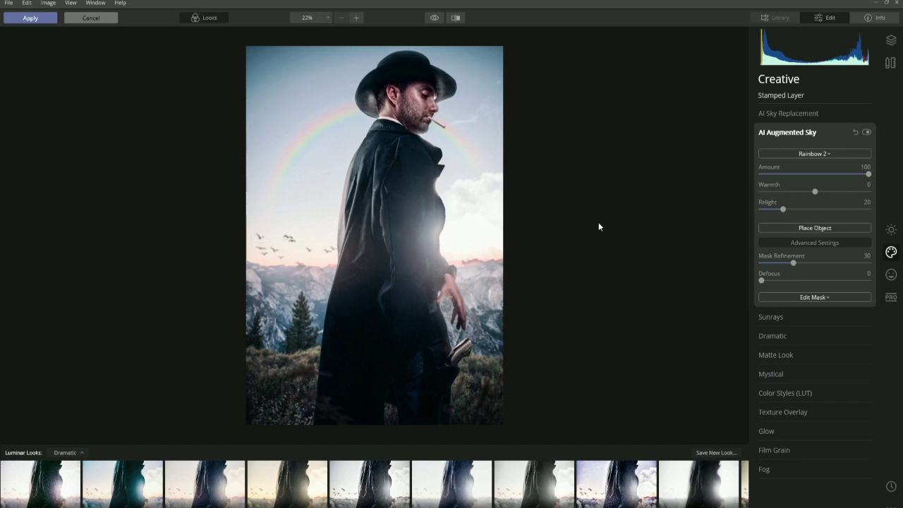